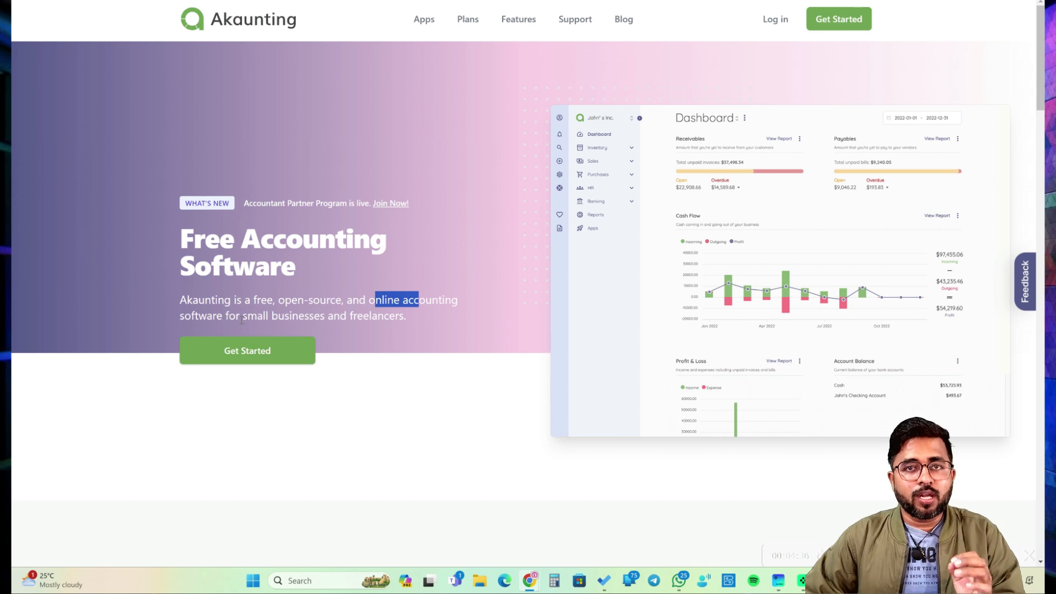
Review the Akaunting home page's introduction, including its target audience, and the Client Portal section.
click(245, 314)
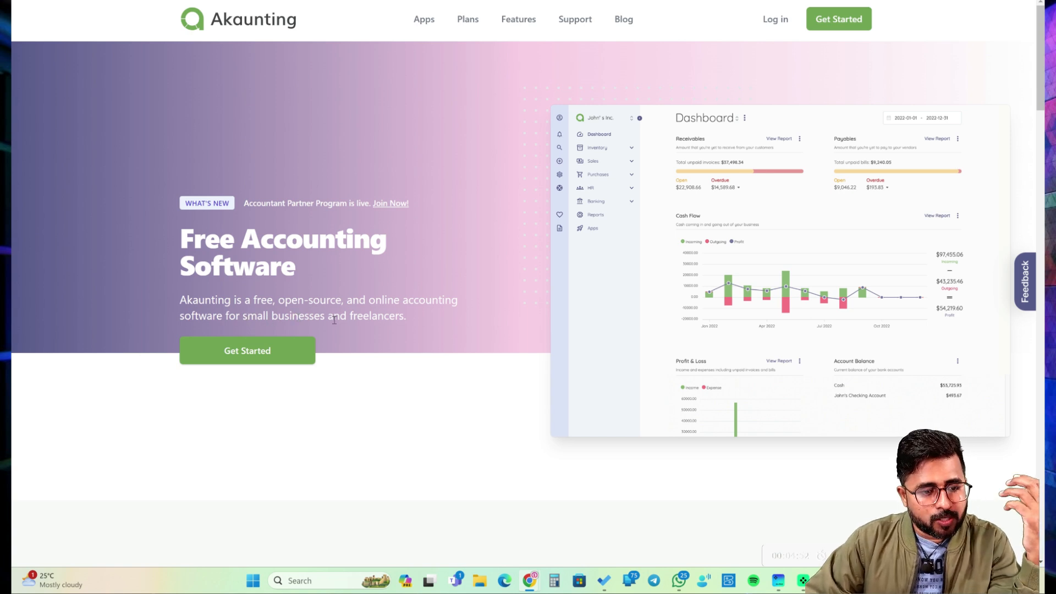
double_click(417, 319)
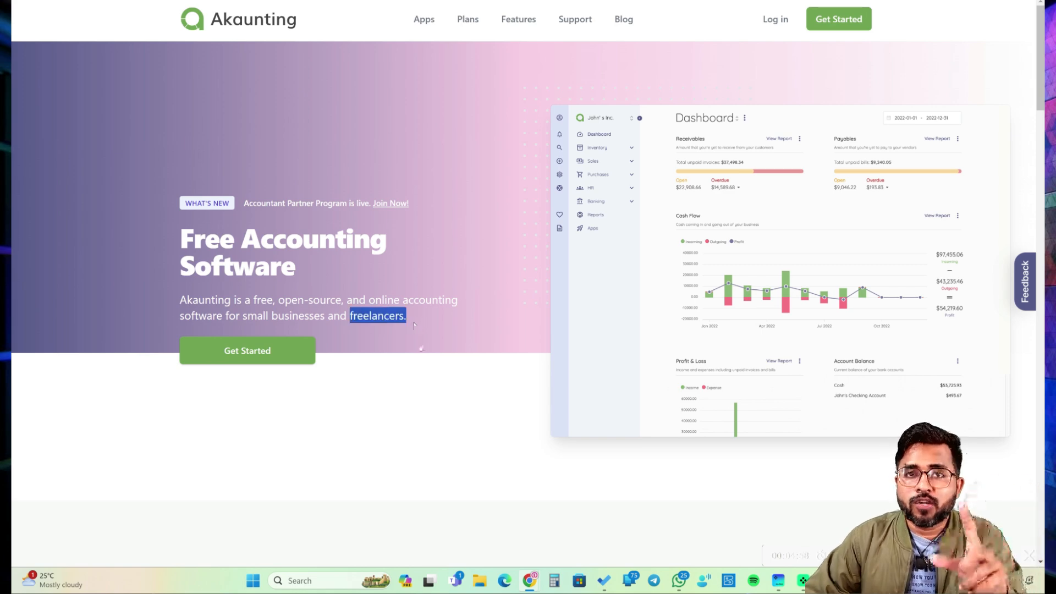
scroll(526, 299, down, 3)
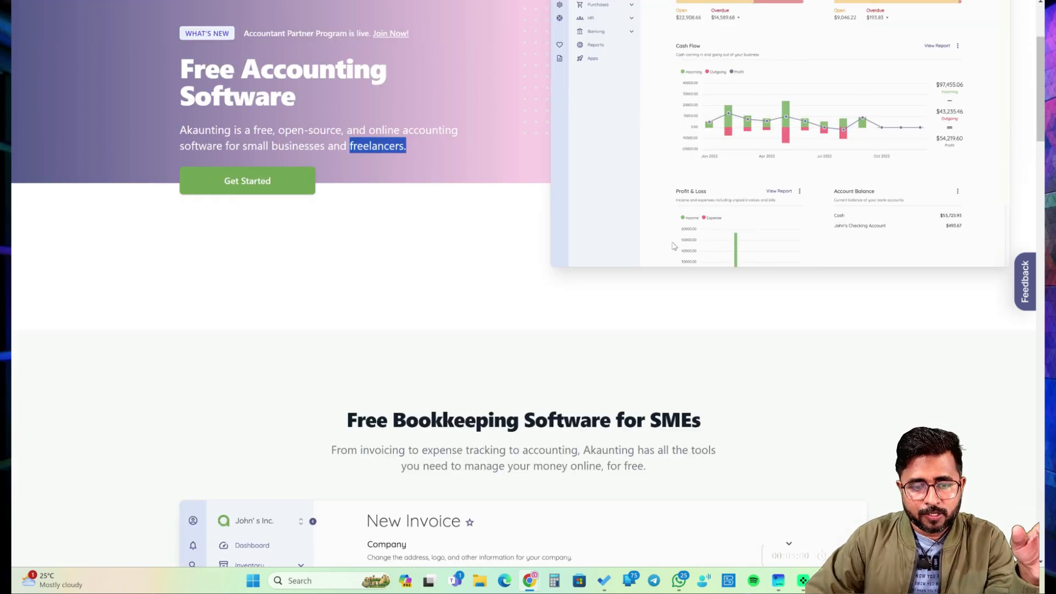
scroll(635, 257, down, 2)
scroll(635, 258, down, 2)
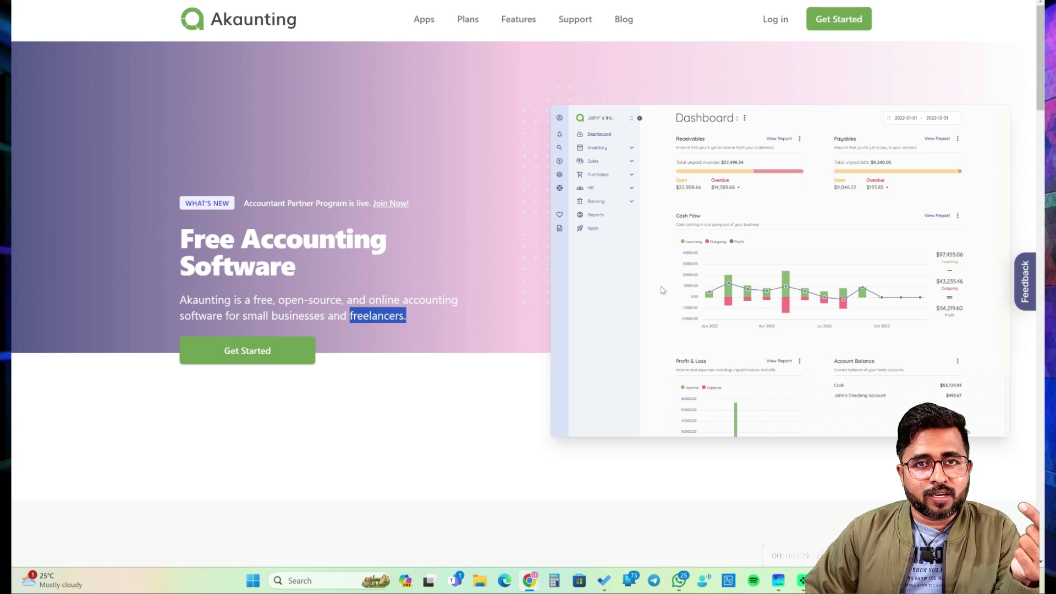
drag(1041, 97, 1041, 313)
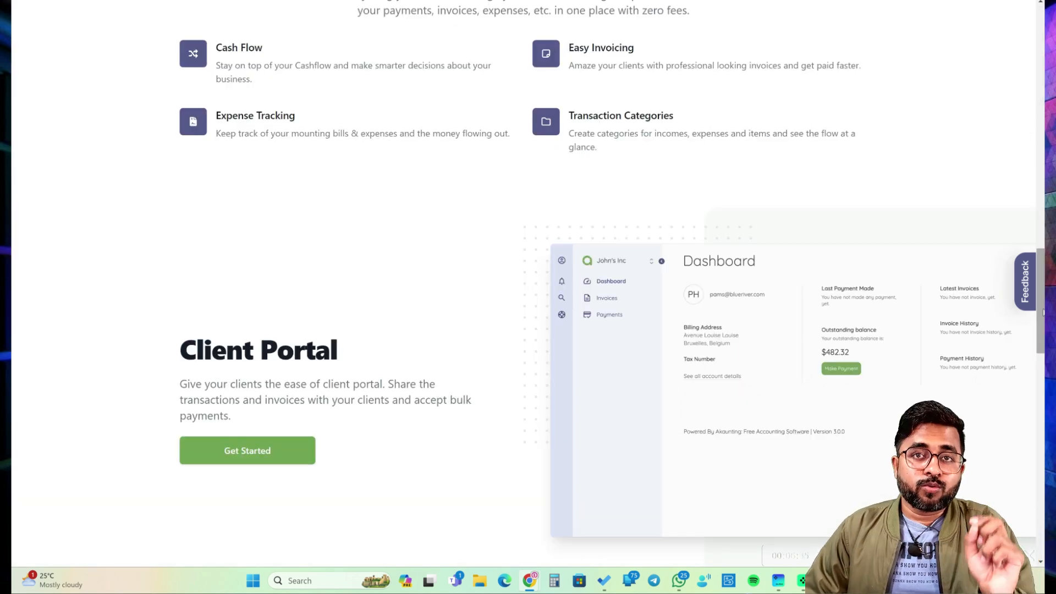
drag(184, 351, 356, 392)
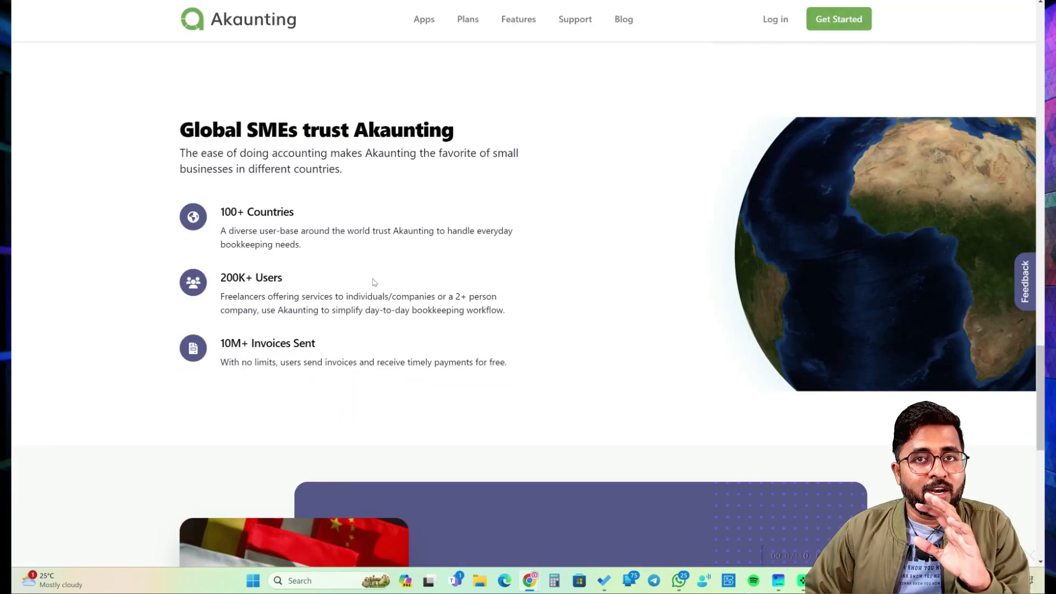
Examine the home page's Global SMEs section for countries, users and invoices, and the section on supported languages.
drag(221, 212, 300, 214)
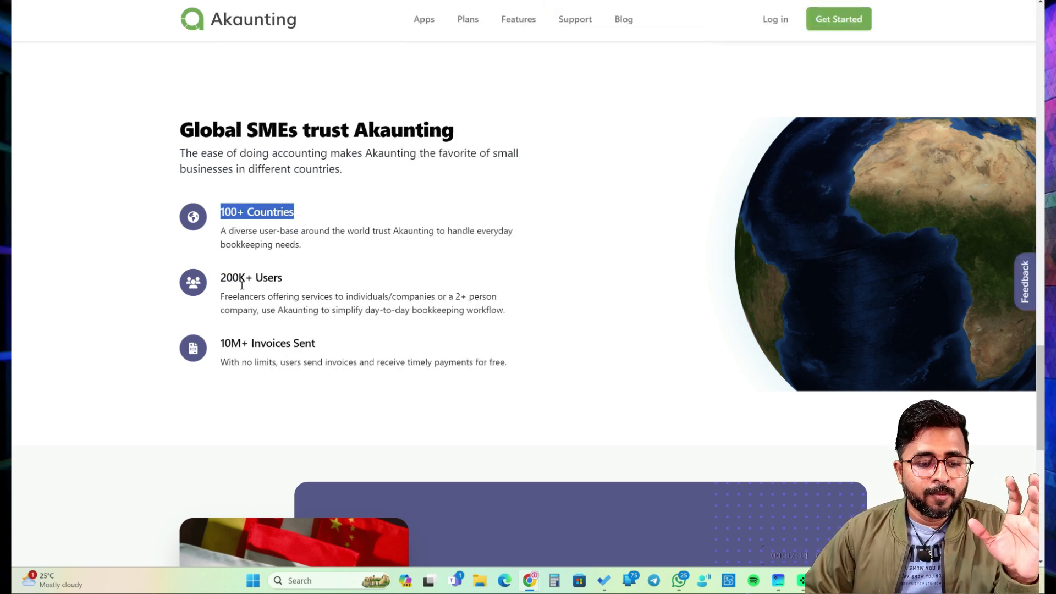
drag(221, 277, 232, 277)
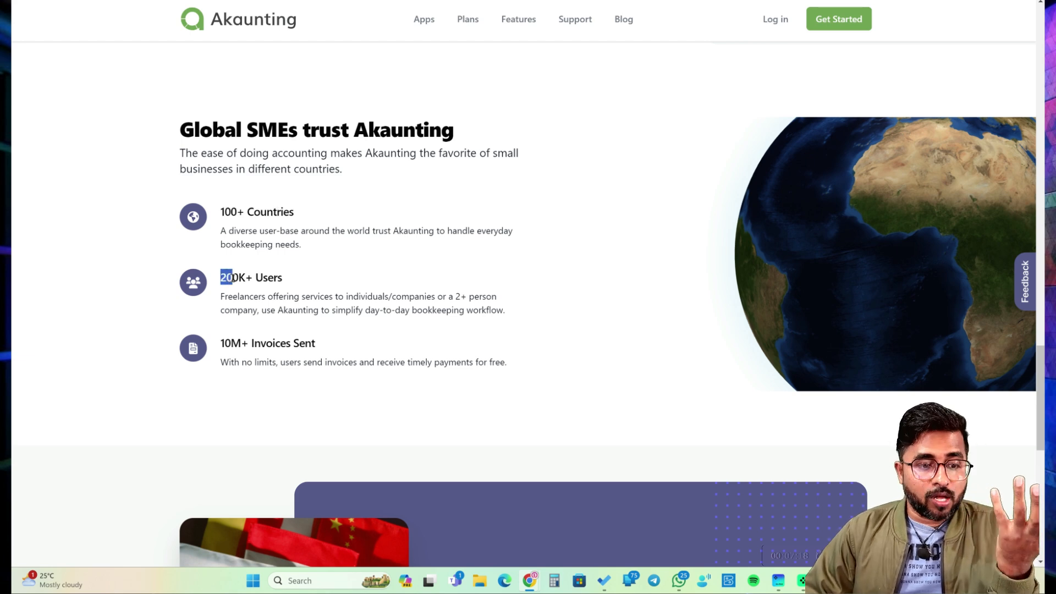
drag(232, 278, 288, 282)
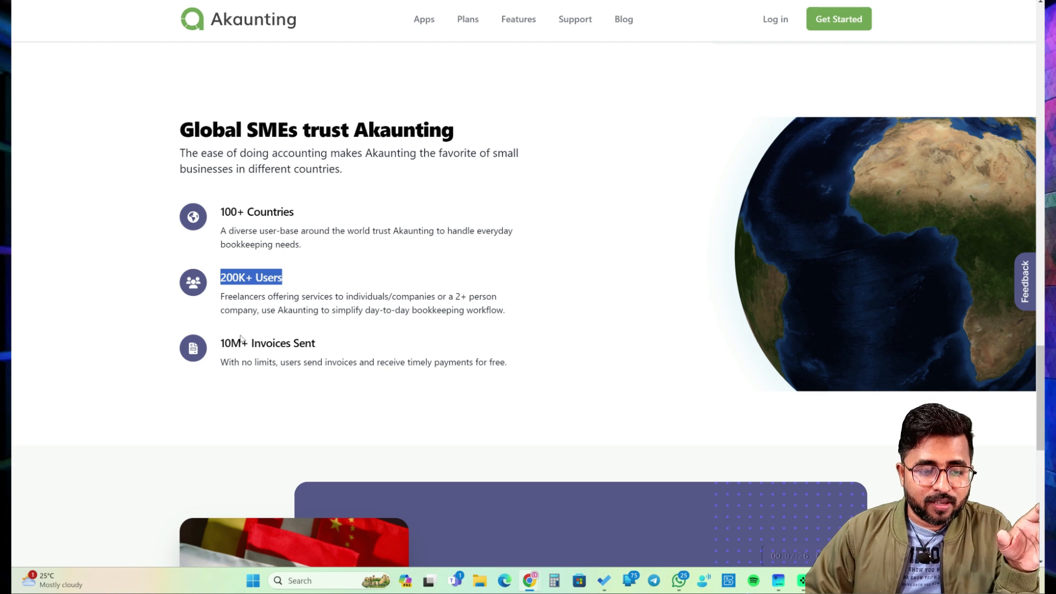
drag(224, 343, 301, 343)
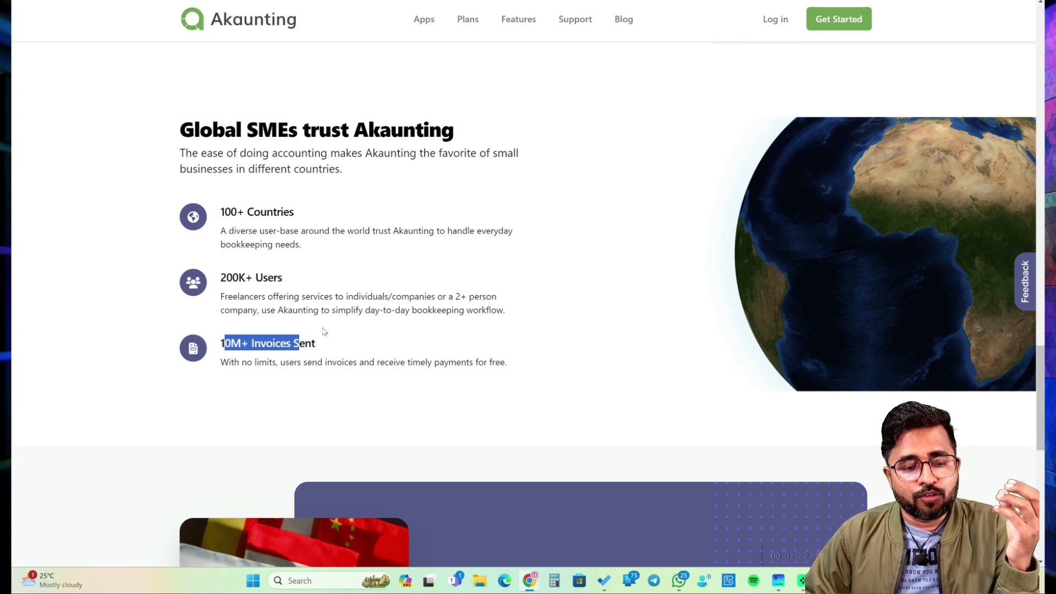
scroll(324, 331, down, 1)
drag(240, 306, 303, 306)
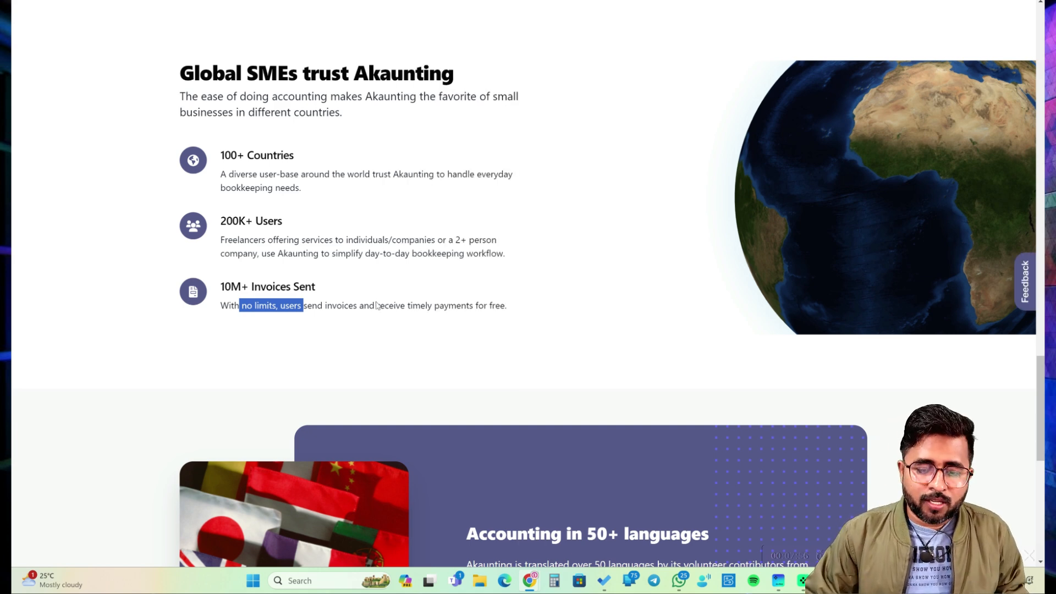
scroll(391, 302, down, 2)
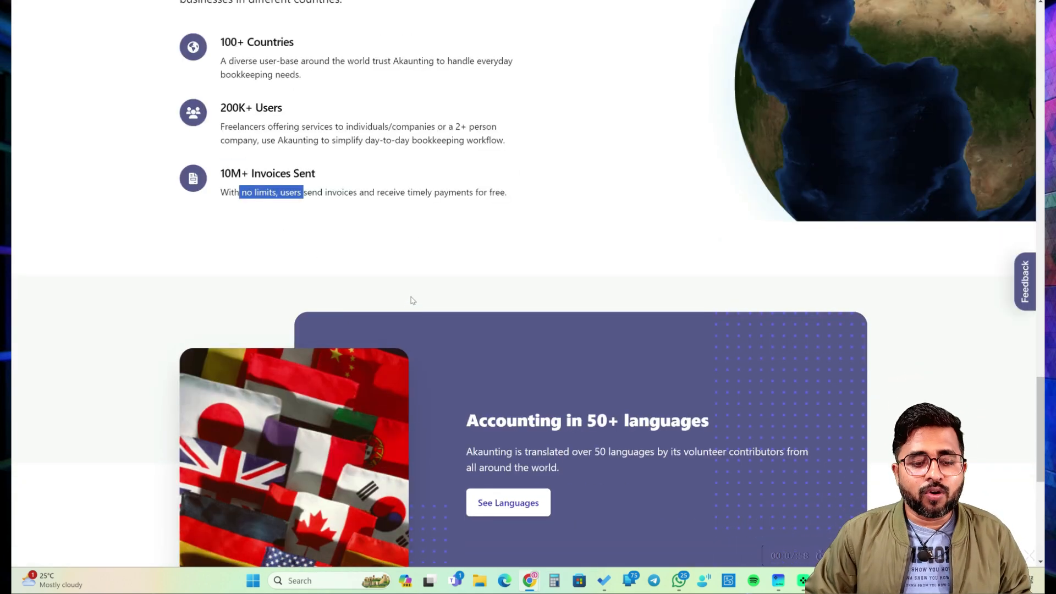
scroll(414, 305, down, 3)
scroll(415, 305, down, 2)
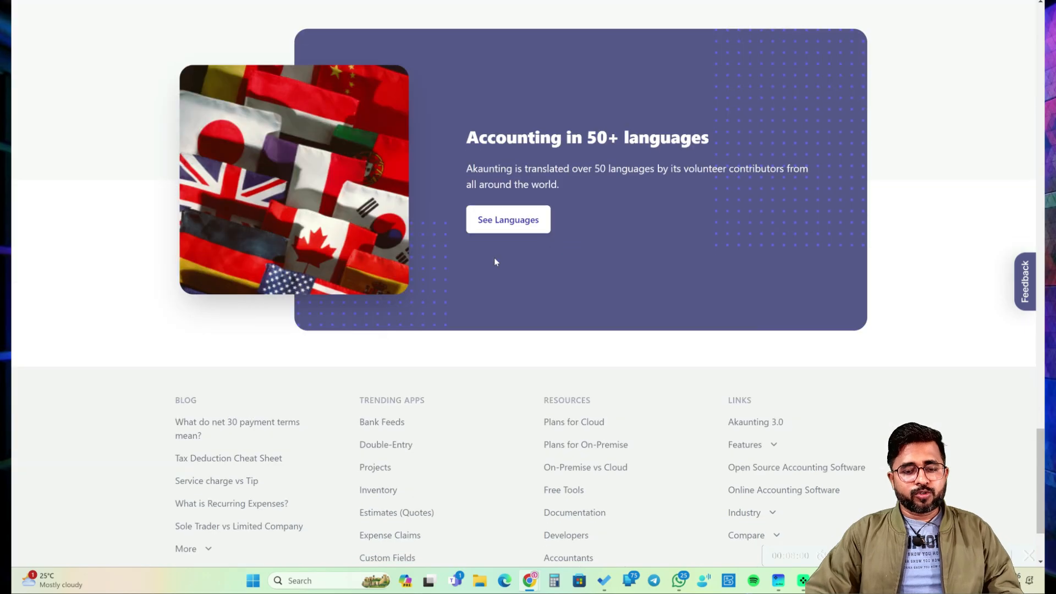
Go to the getting-started options, view the Cloud sign-up form, and return to the options.
scroll(495, 261, up, 8)
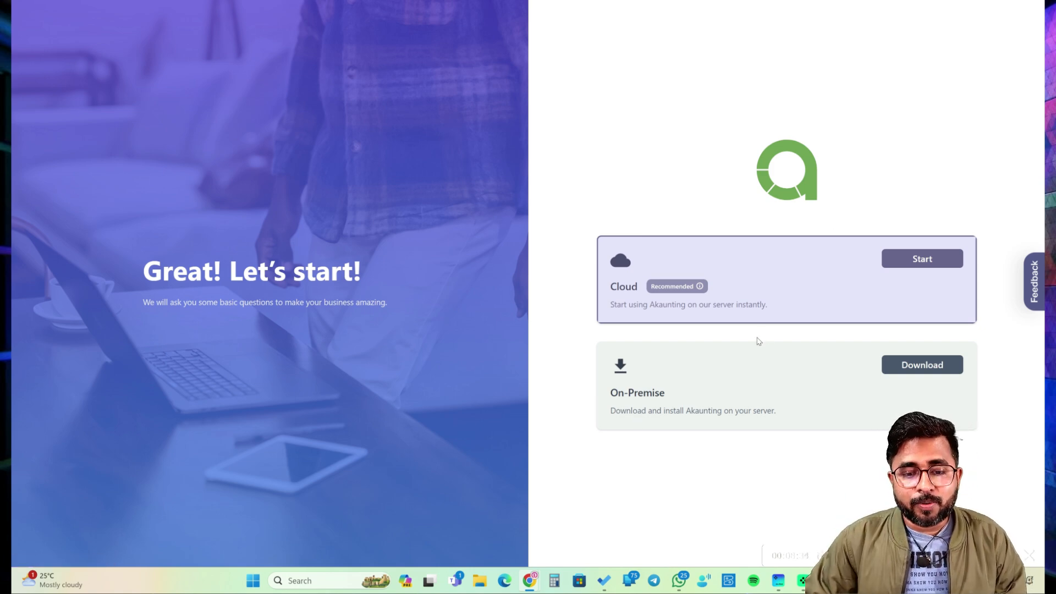
click(730, 314)
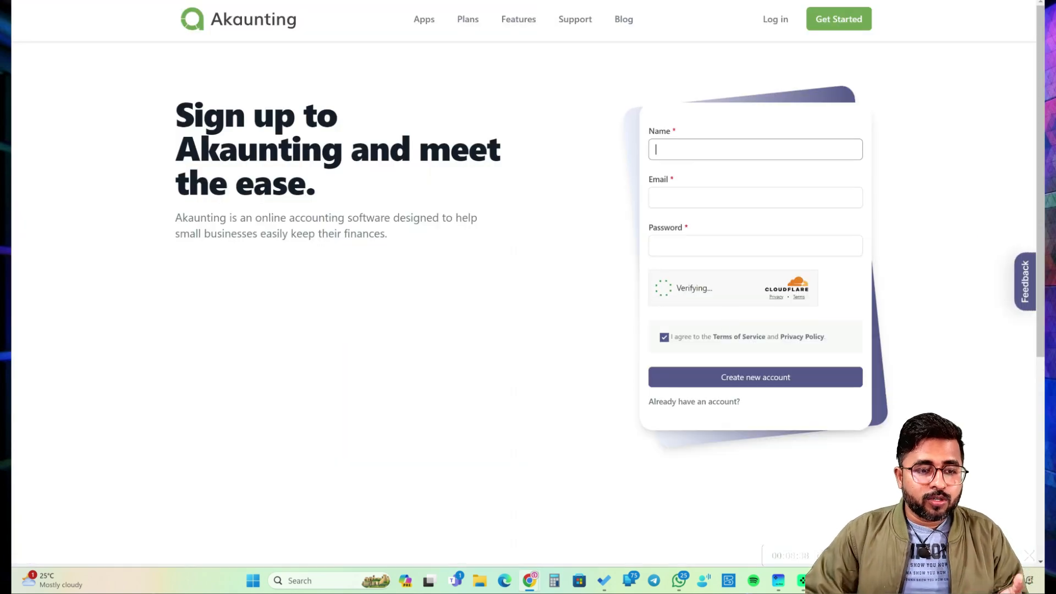
key(alt+Left)
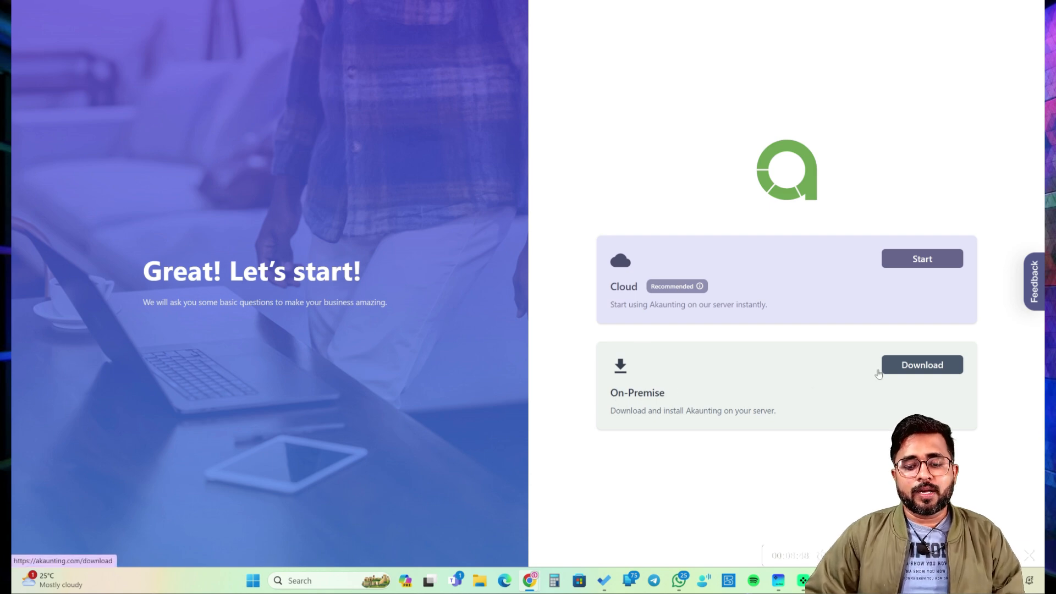
Download the On-Premise edition of Akaunting directly without submitting contact details, and check its progress in the download history.
click(924, 366)
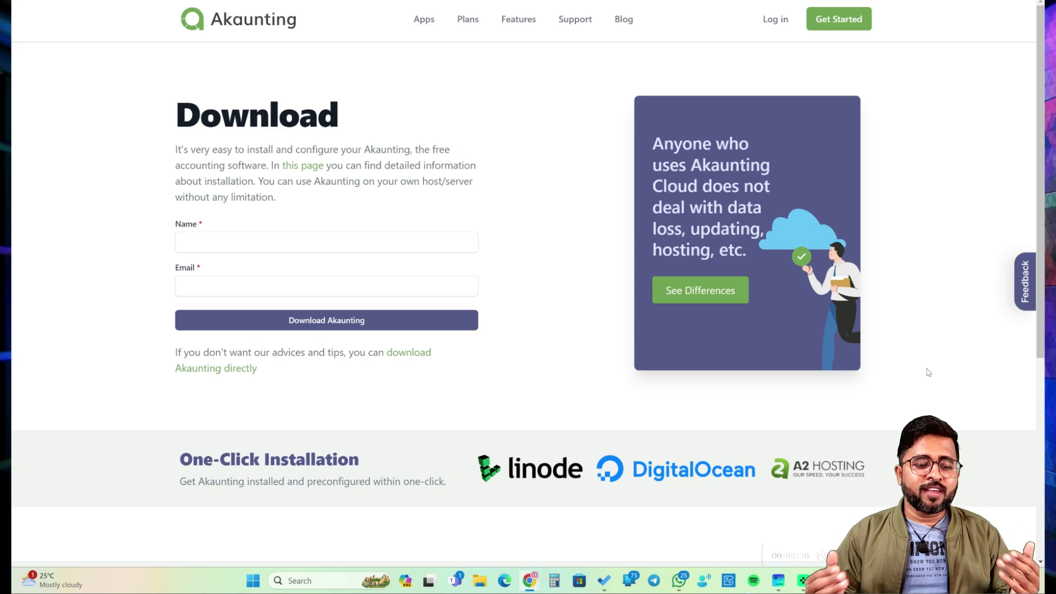
scroll(407, 301, down, 1)
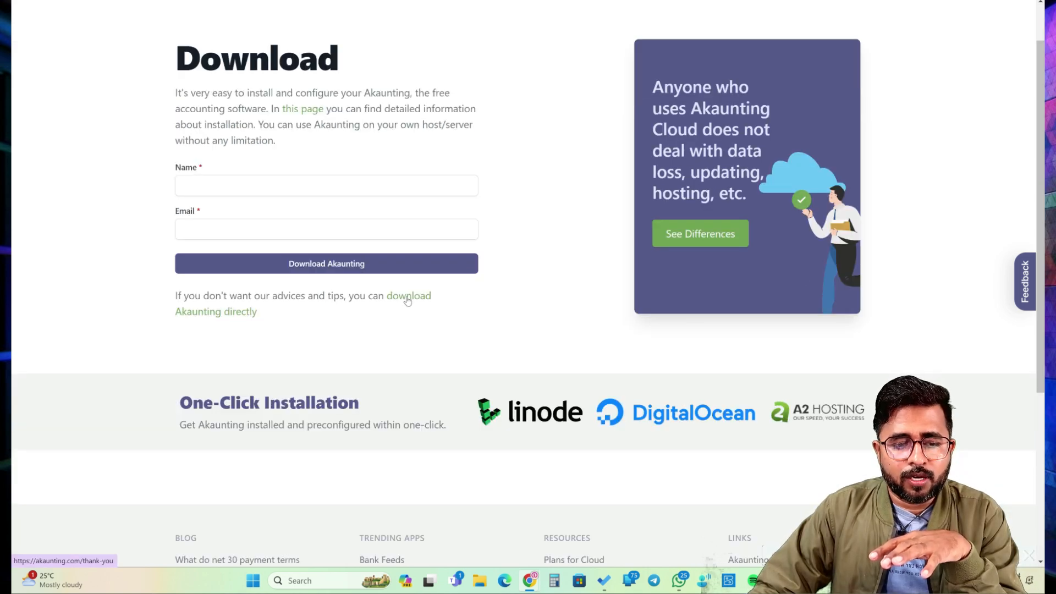
click(406, 303)
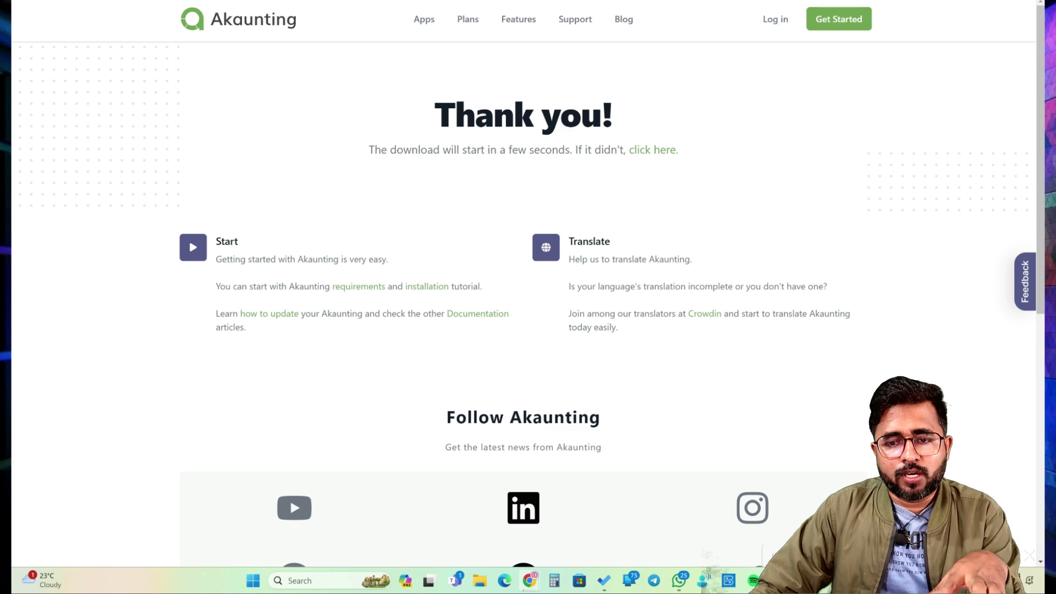
click(972, 0)
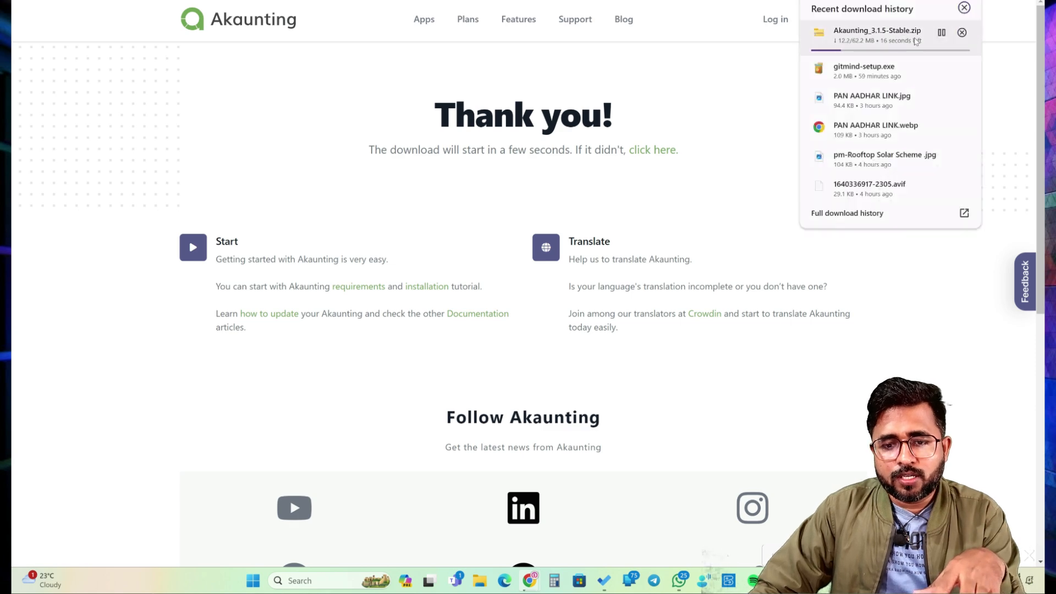
click(746, 124)
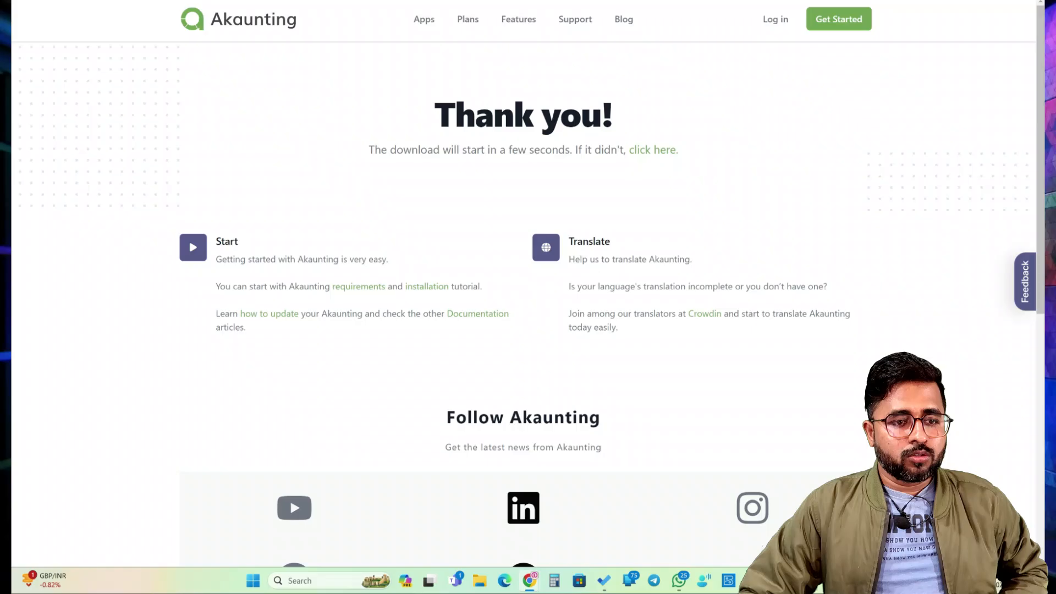
key(ctrl+t)
text(https://hostinger.sjv.io/jYWMNZ)
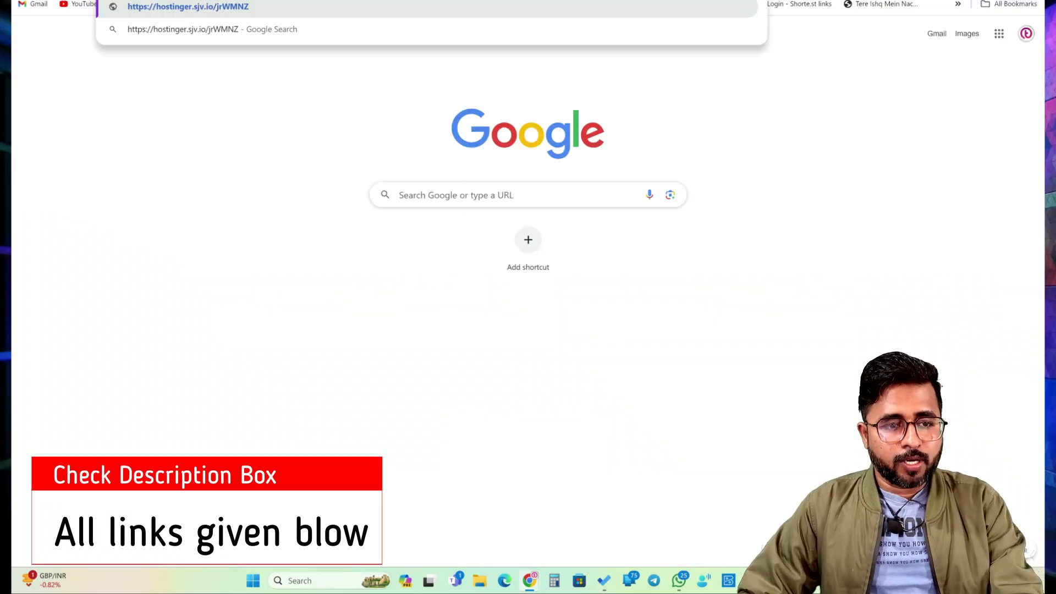
key(Return)
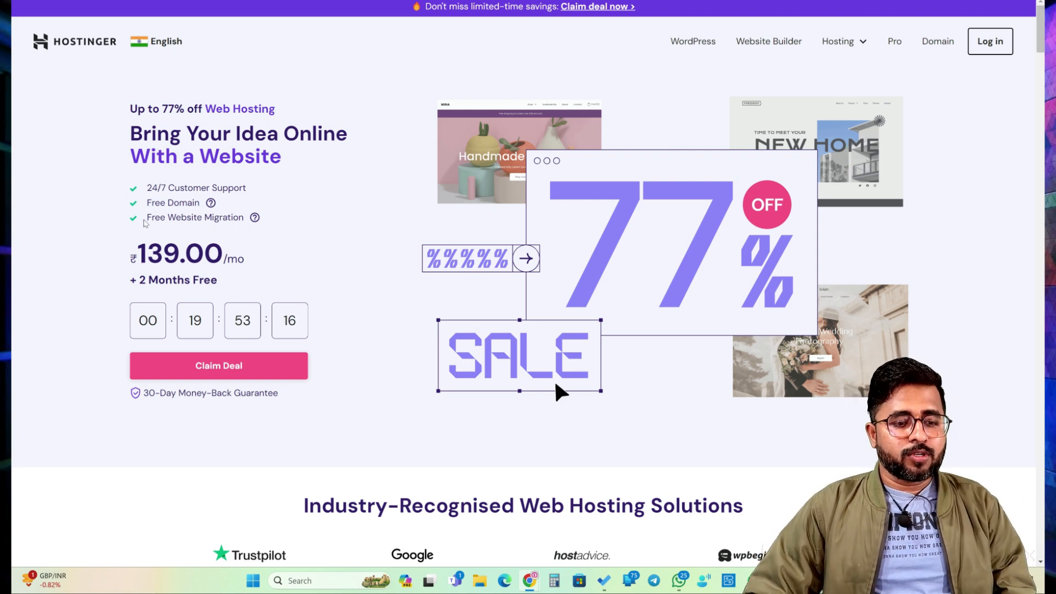
Check the monthly price and the free months in Hostinger's main web hosting offer.
drag(140, 252, 230, 256)
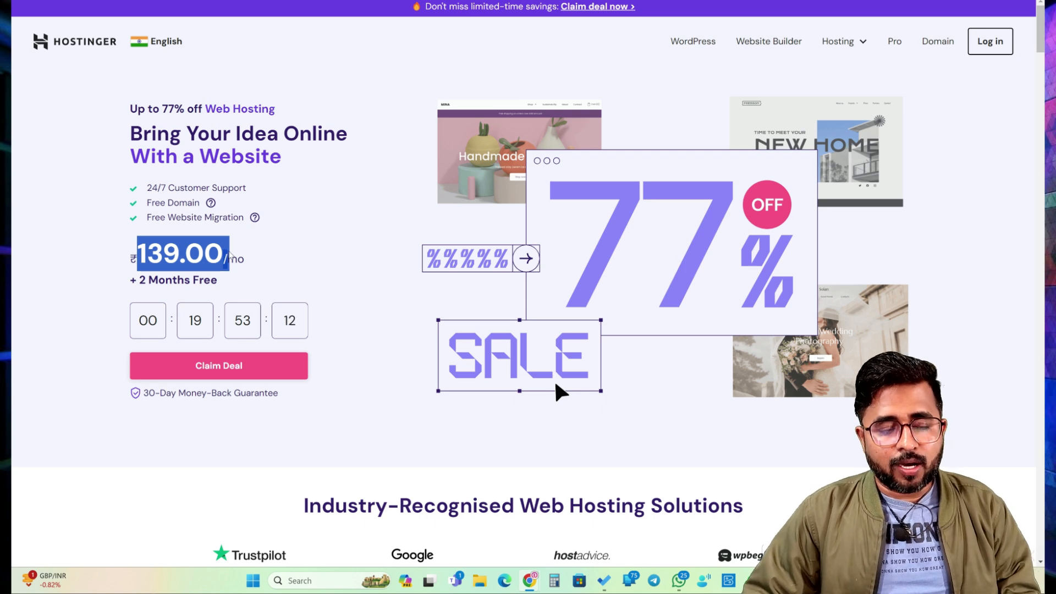
click(263, 263)
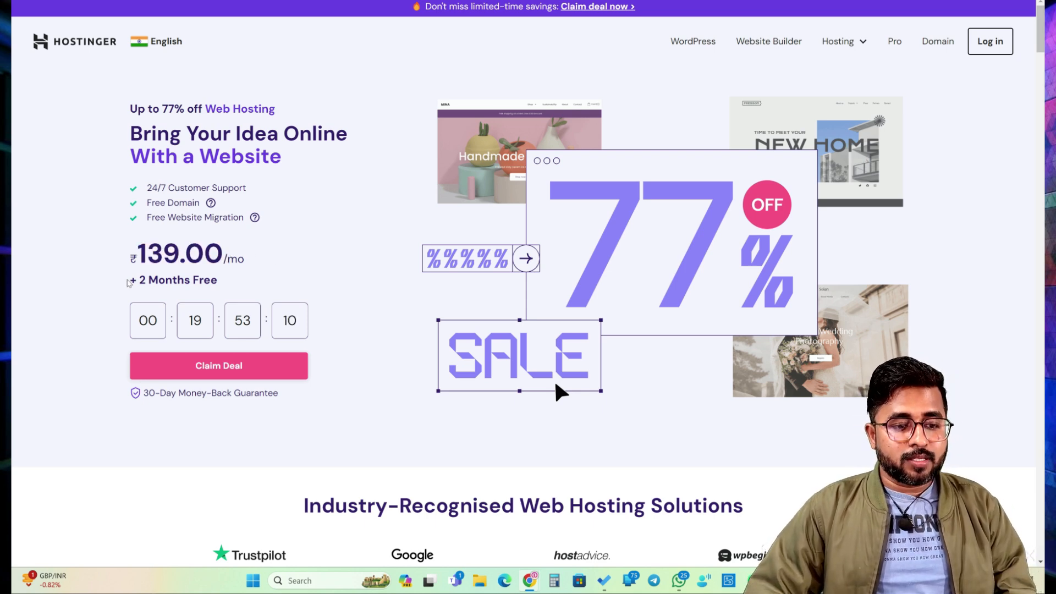
drag(129, 283, 243, 278)
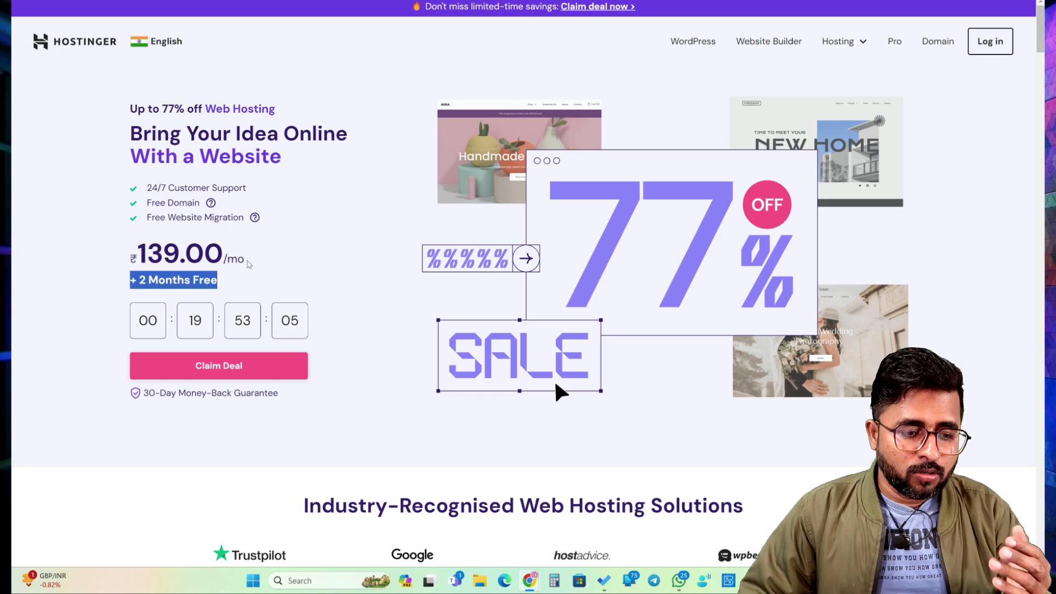
Compare the Premium, Business and Cloud Startup hosting plans, focusing on the number of websites Premium and Business include.
scroll(265, 264, down, 2)
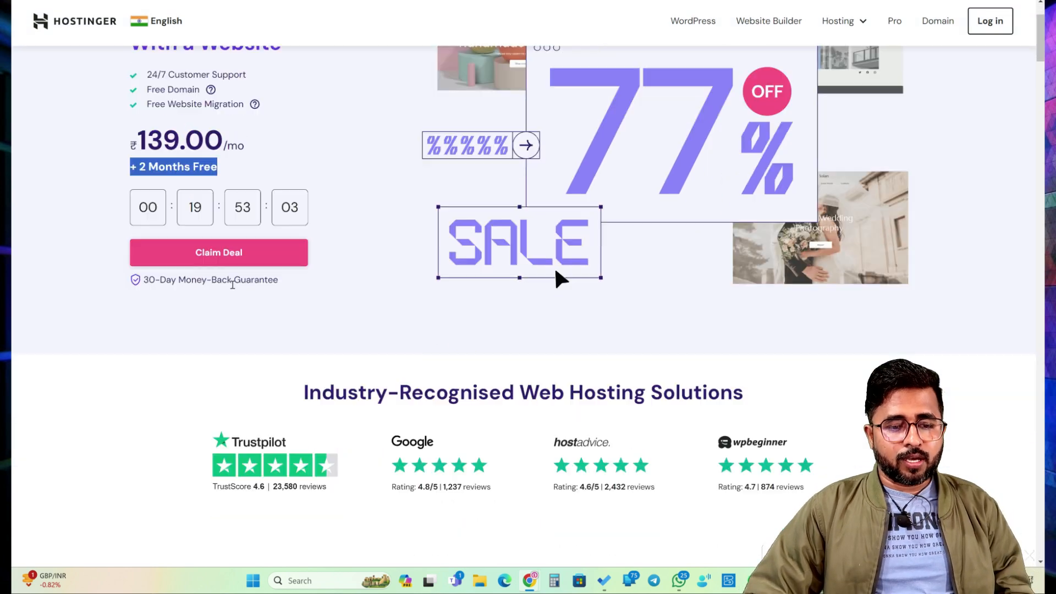
scroll(231, 282, down, 2)
scroll(274, 275, down, 7)
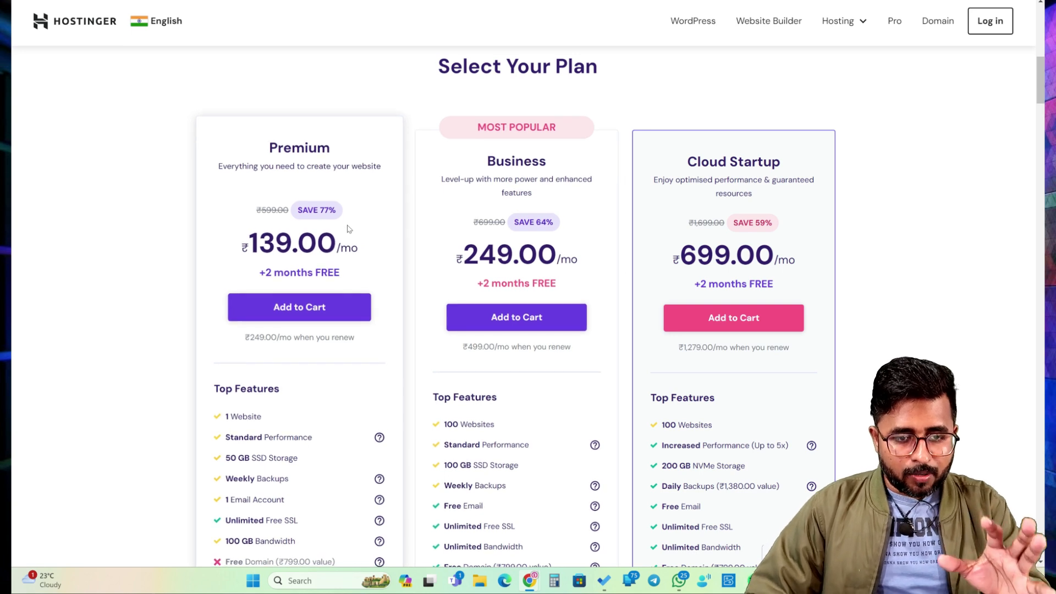
scroll(352, 239, down, 1)
scroll(349, 248, up, 1)
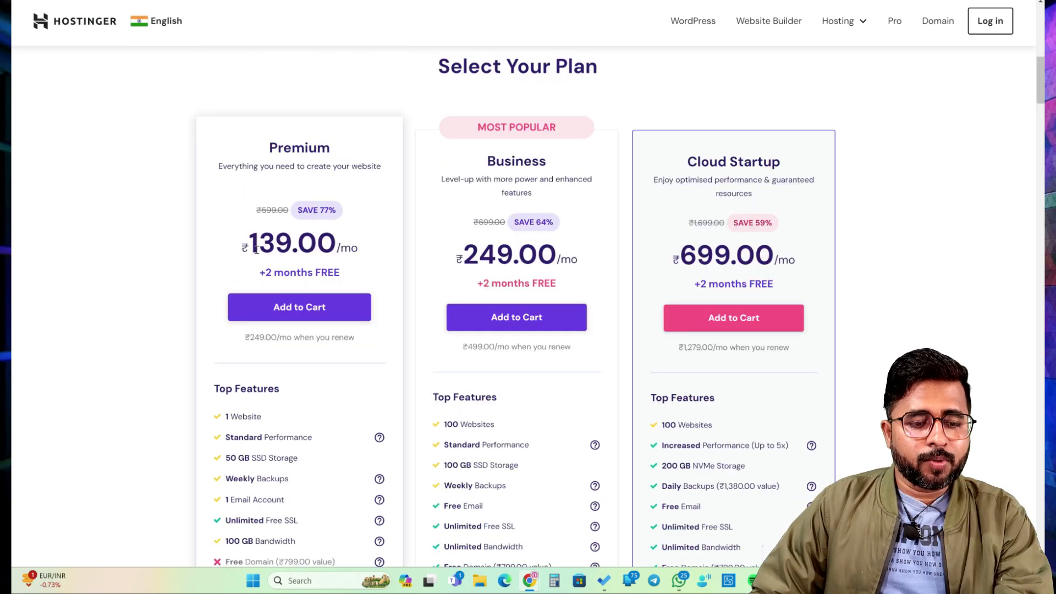
drag(272, 150, 350, 152)
drag(488, 153, 565, 158)
double_click(663, 180)
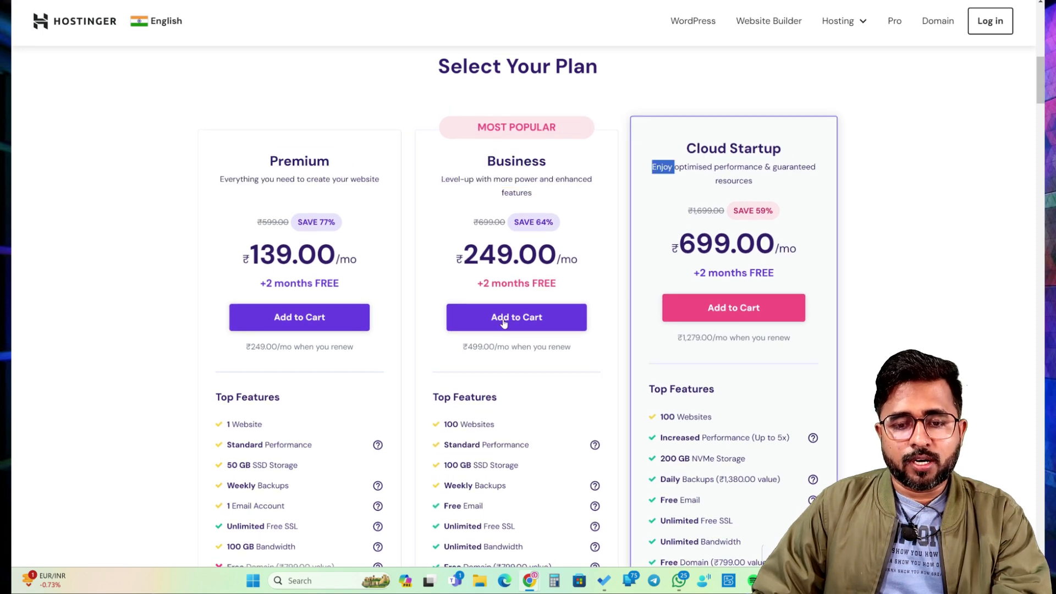
scroll(445, 344, down, 1)
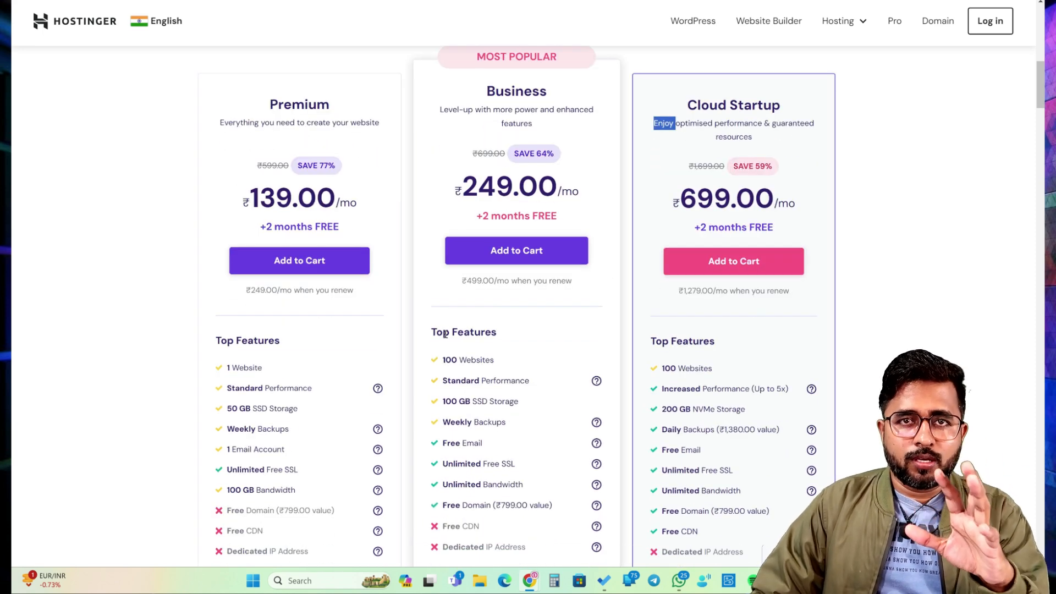
drag(225, 363, 262, 361)
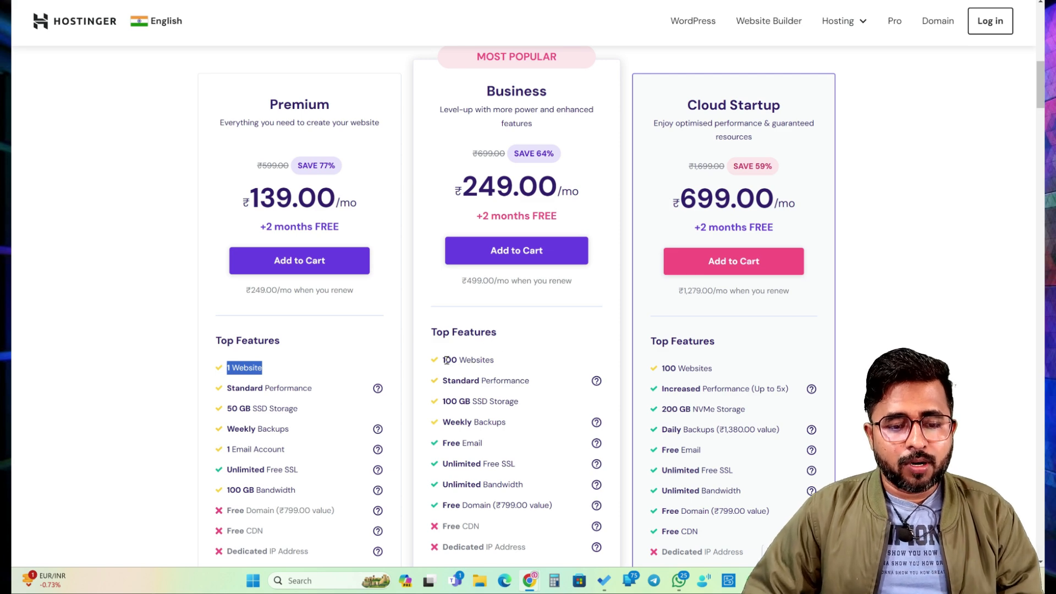
drag(443, 360, 496, 363)
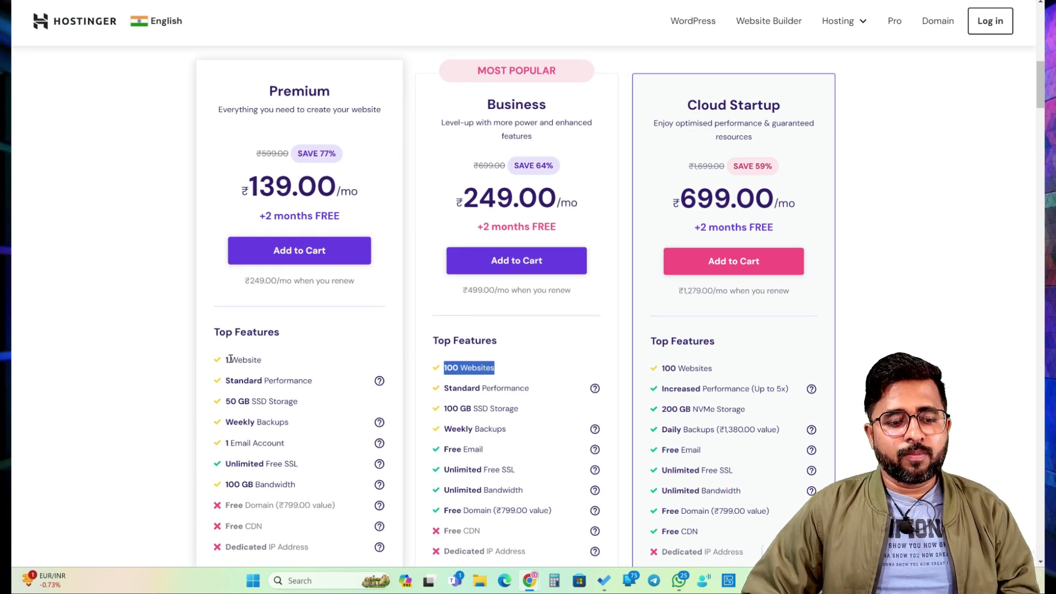
drag(225, 363, 278, 363)
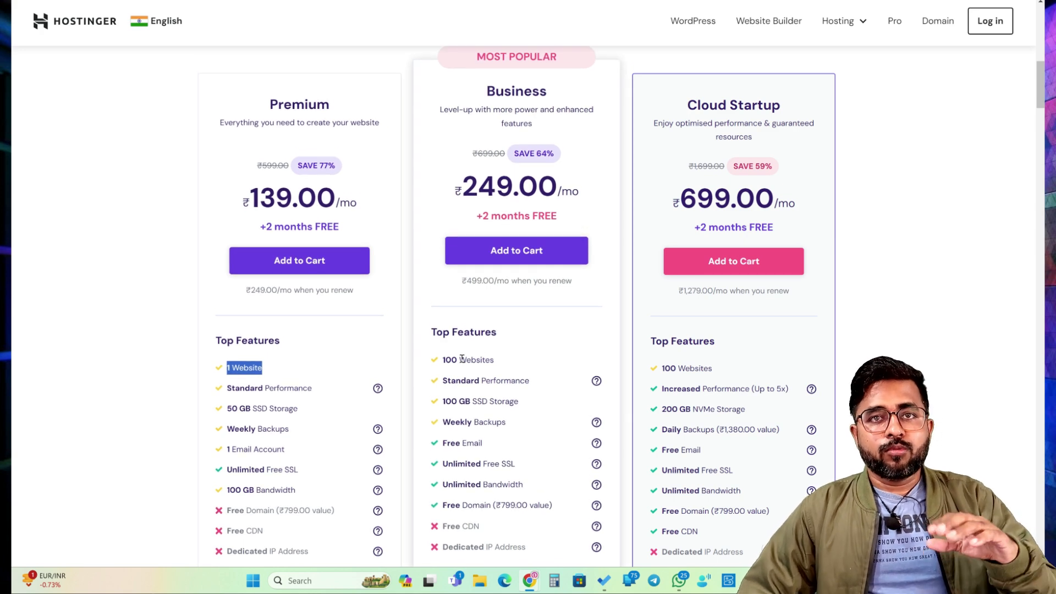
drag(442, 362, 494, 365)
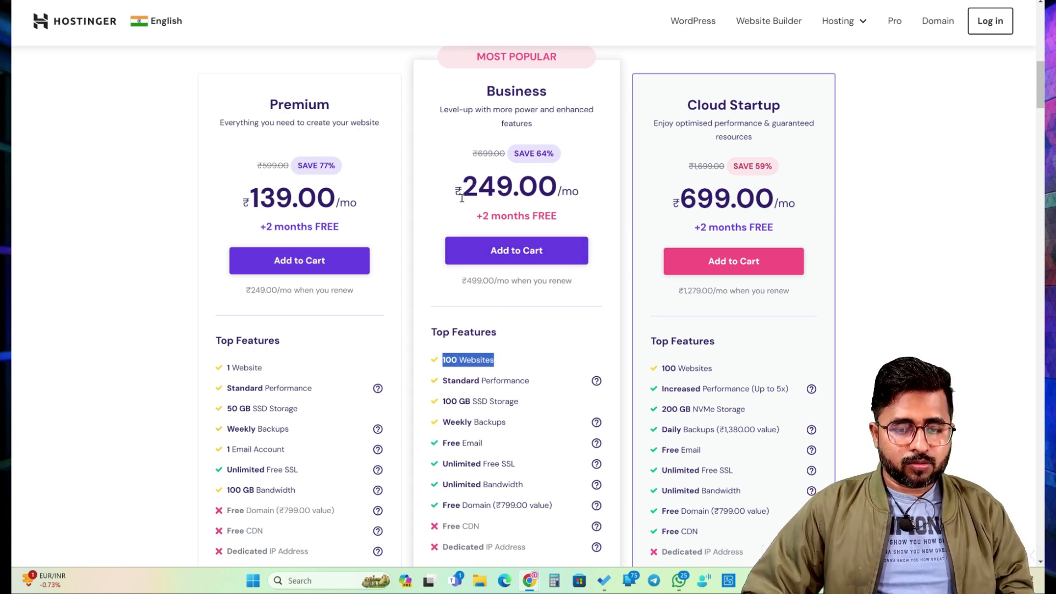
Add the Premium hosting plan to the cart and check the 48-month period's price, free months and savings.
scroll(297, 275, up, 1)
click(297, 307)
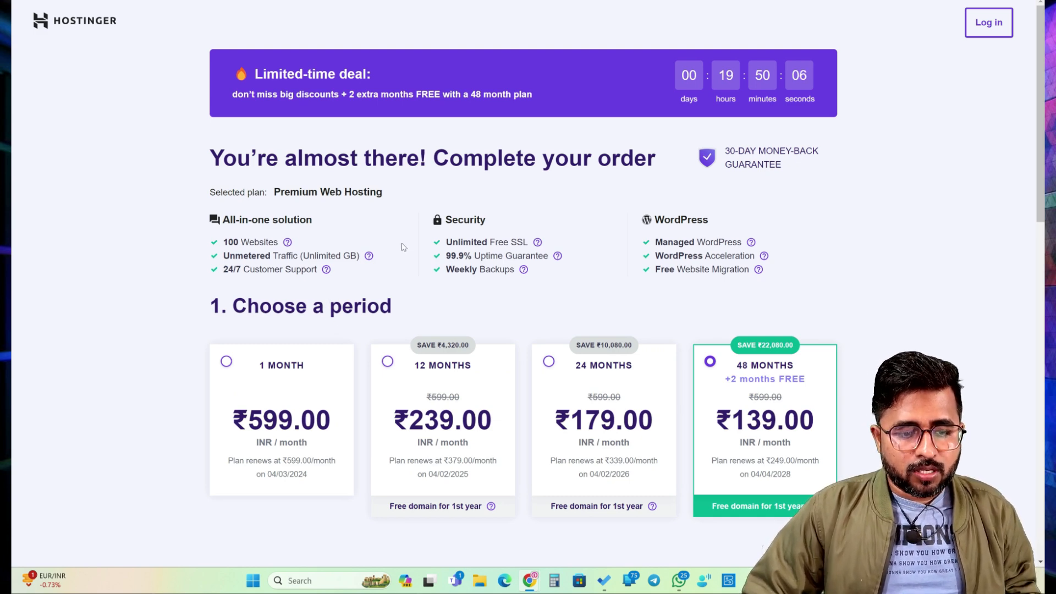
scroll(486, 283, down, 1)
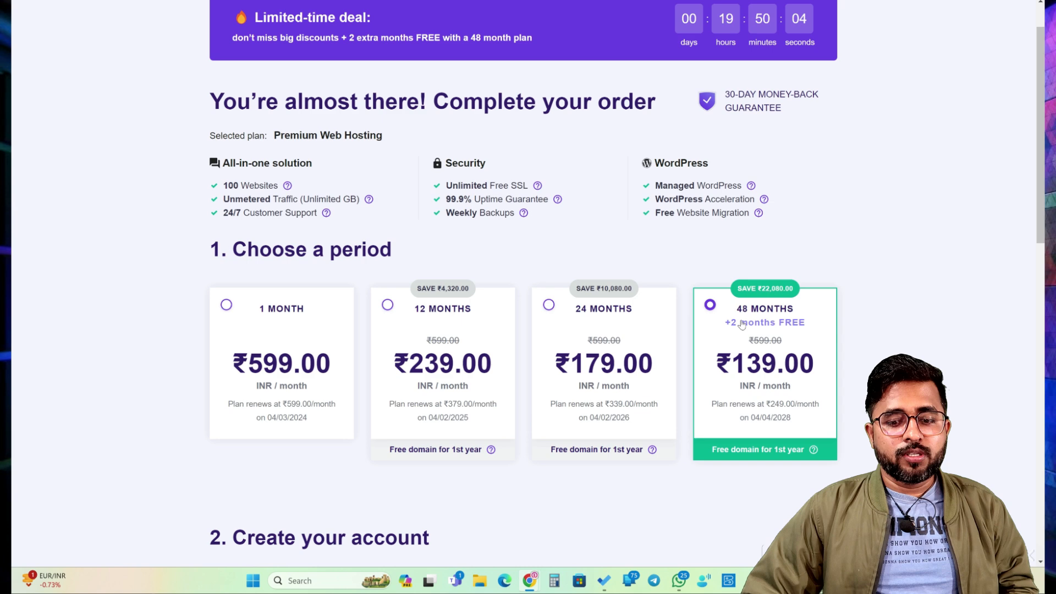
drag(737, 309, 807, 312)
click(808, 321)
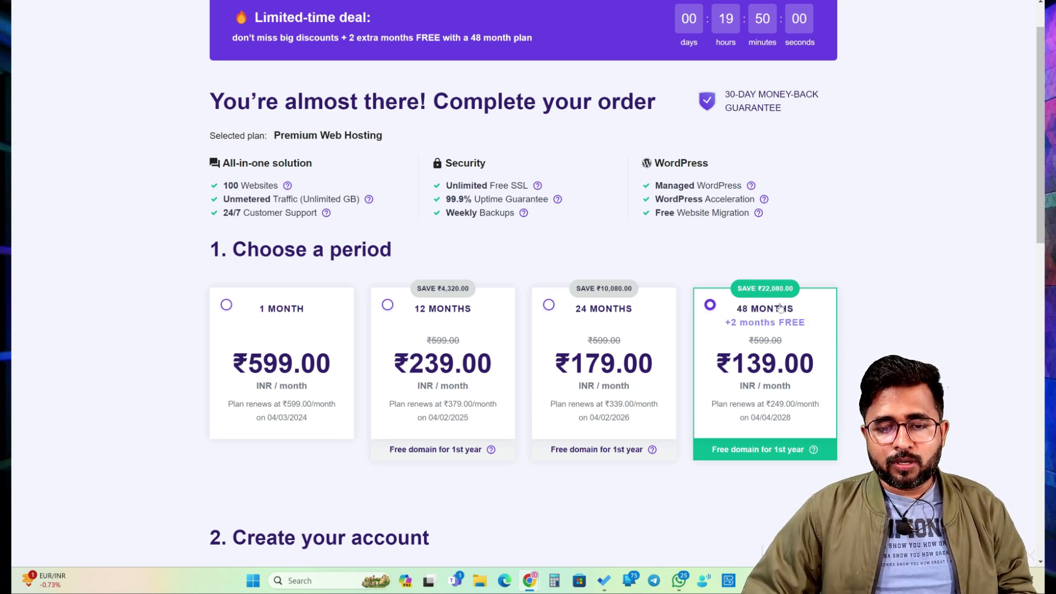
drag(758, 288, 795, 288)
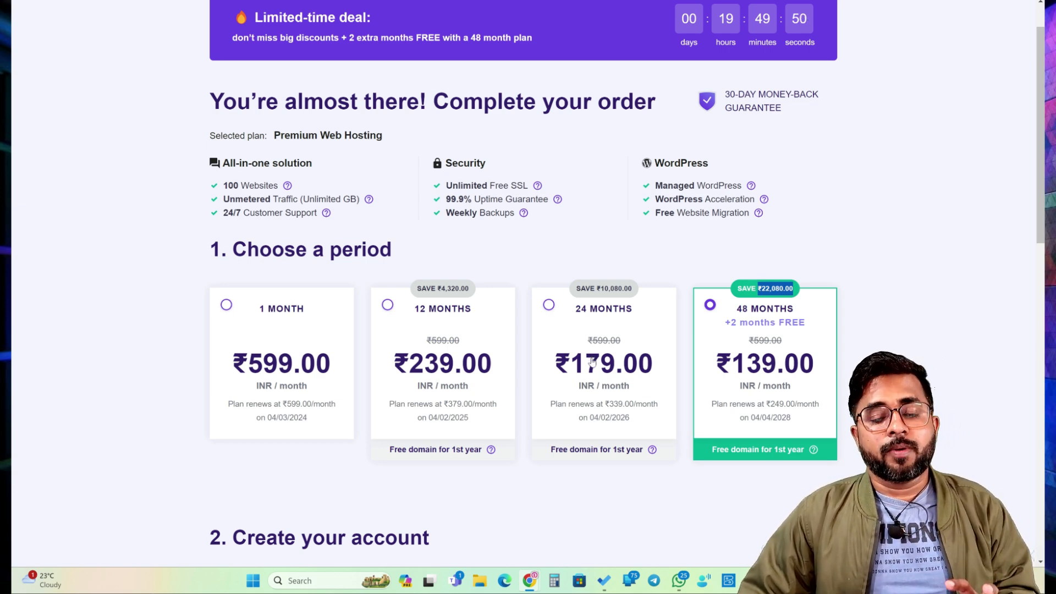
scroll(594, 358, down, 1)
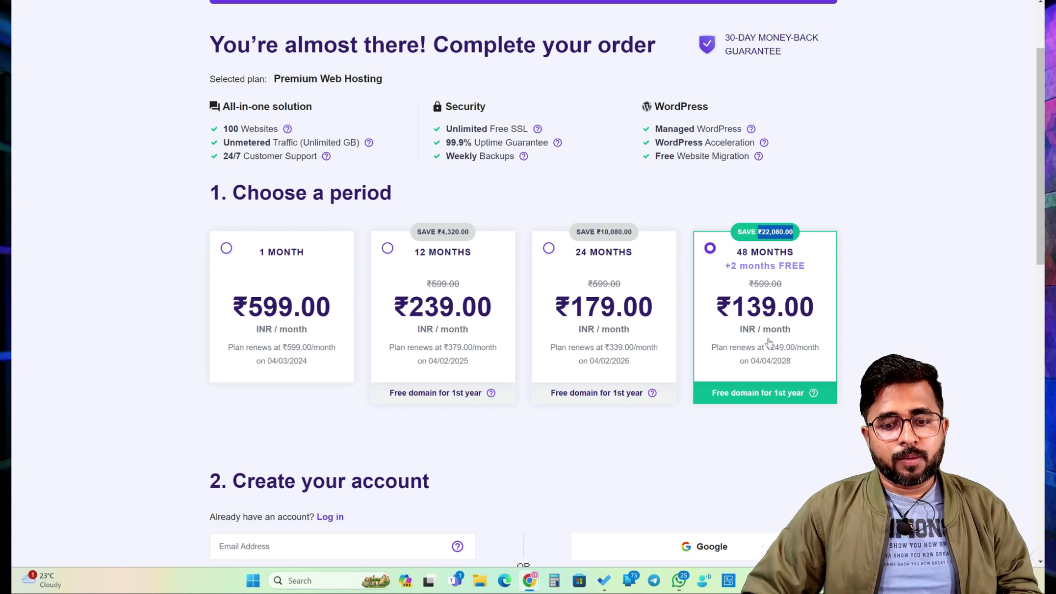
scroll(768, 341, down, 1)
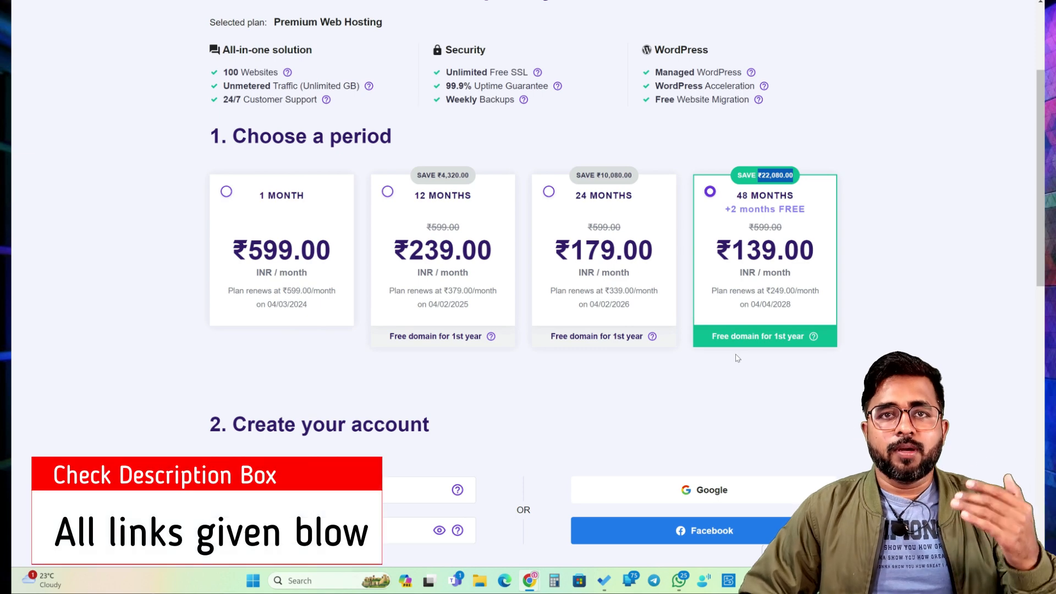
Look over the account creation options: the email and password fields and the Google and Facebook sign-up choices.
scroll(738, 352, down, 3)
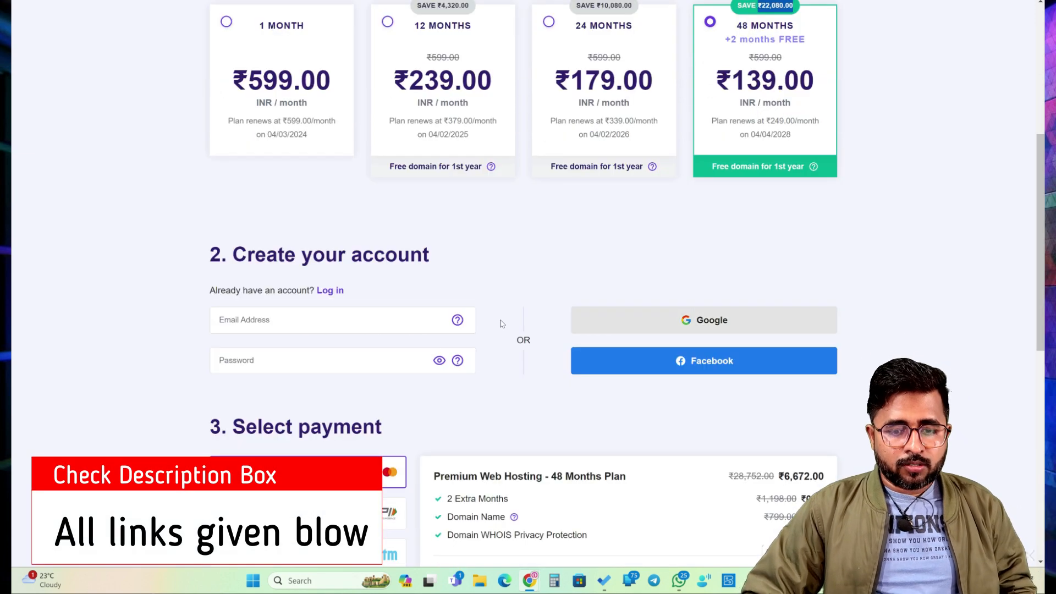
click(321, 321)
click(239, 356)
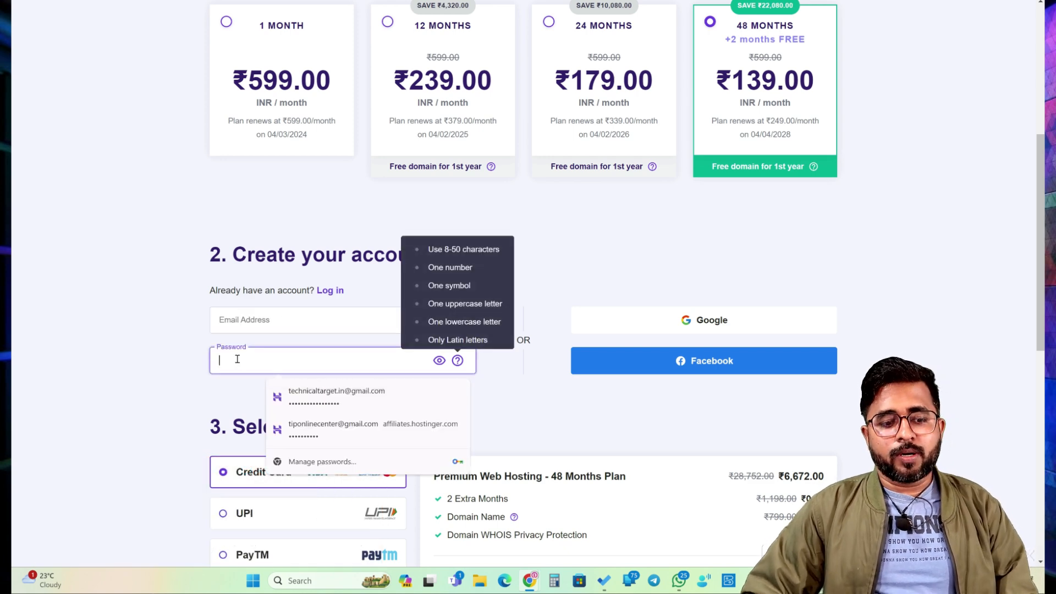
click(257, 321)
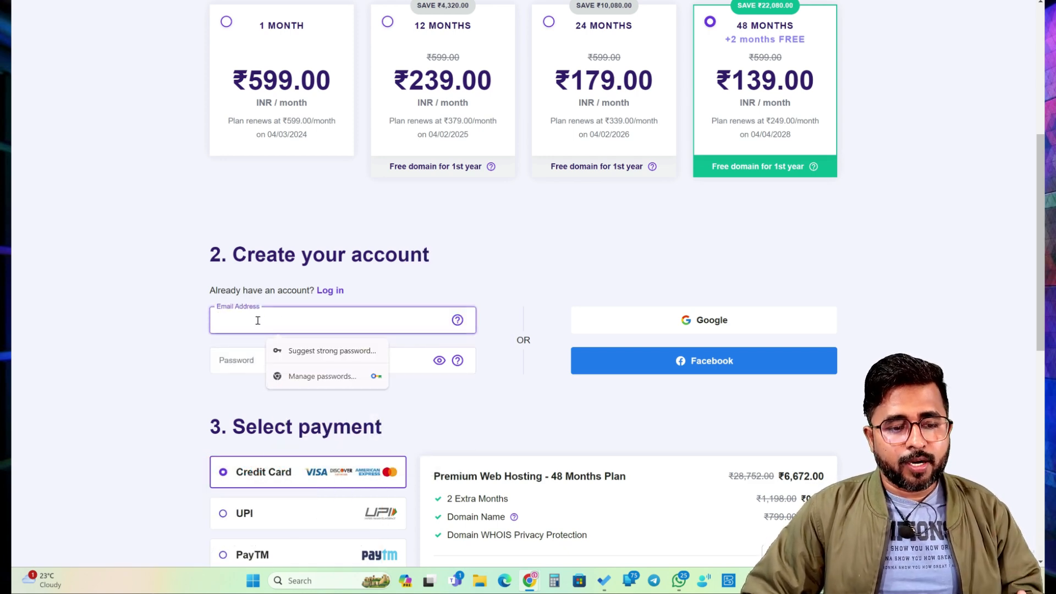
click(242, 361)
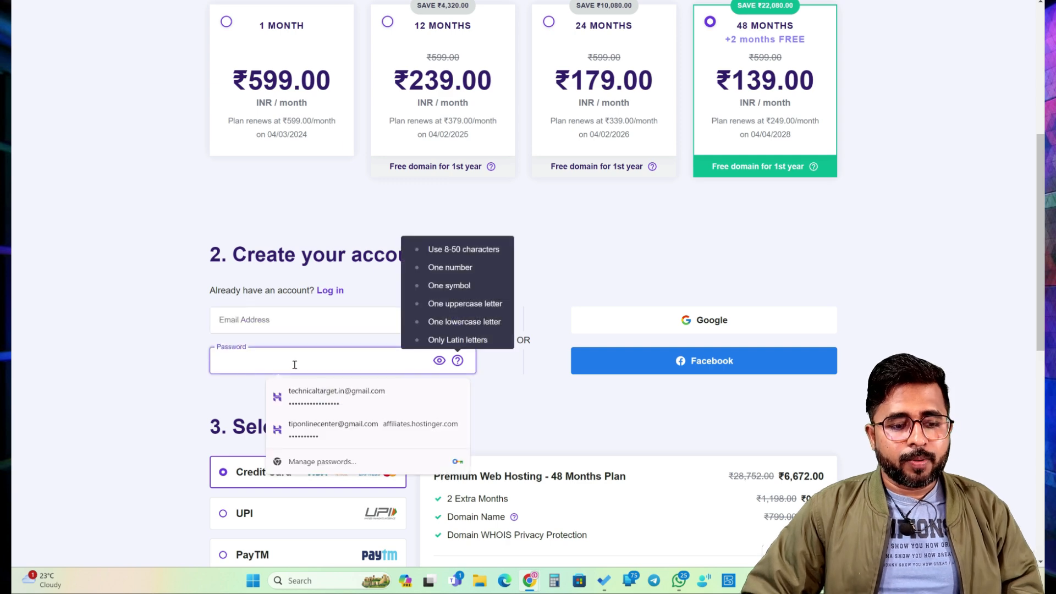
click(662, 397)
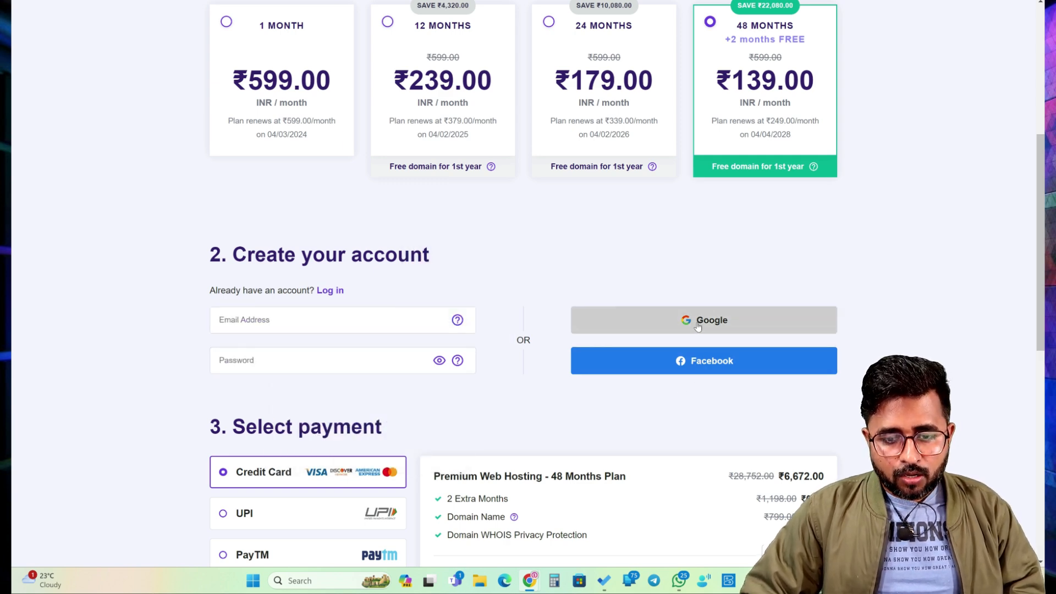
scroll(699, 327, down, 1)
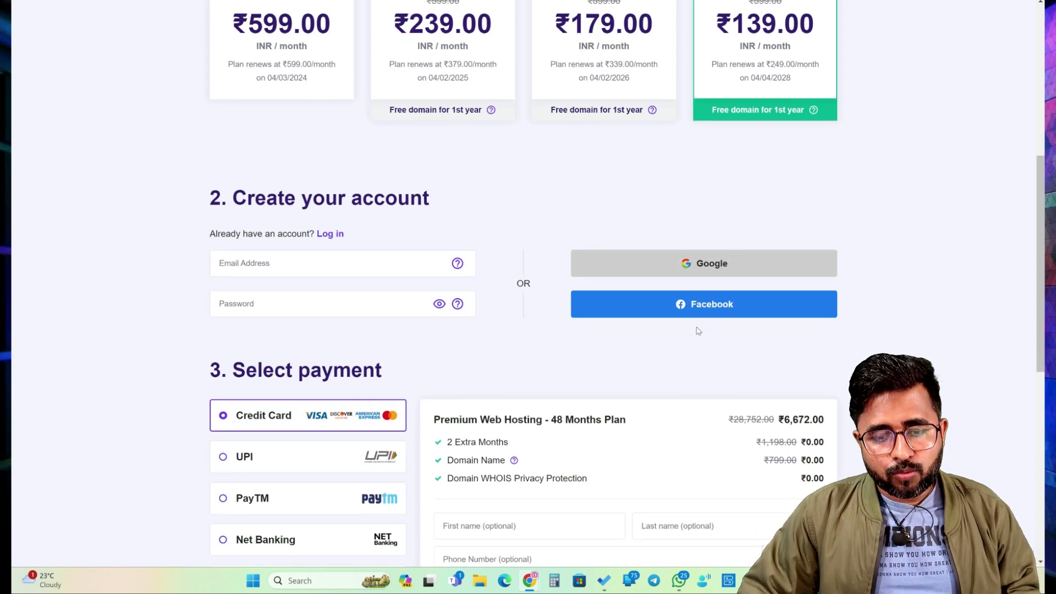
Choose UPI as the payment method and look over the optional name and phone number fields.
scroll(696, 332, down, 5)
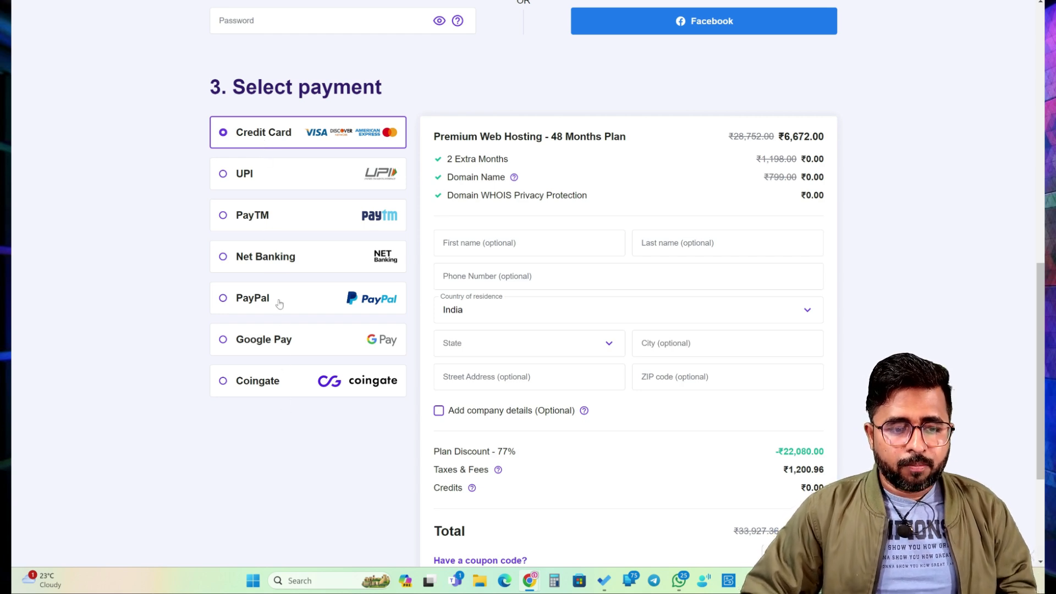
click(246, 175)
scroll(246, 180, down, 2)
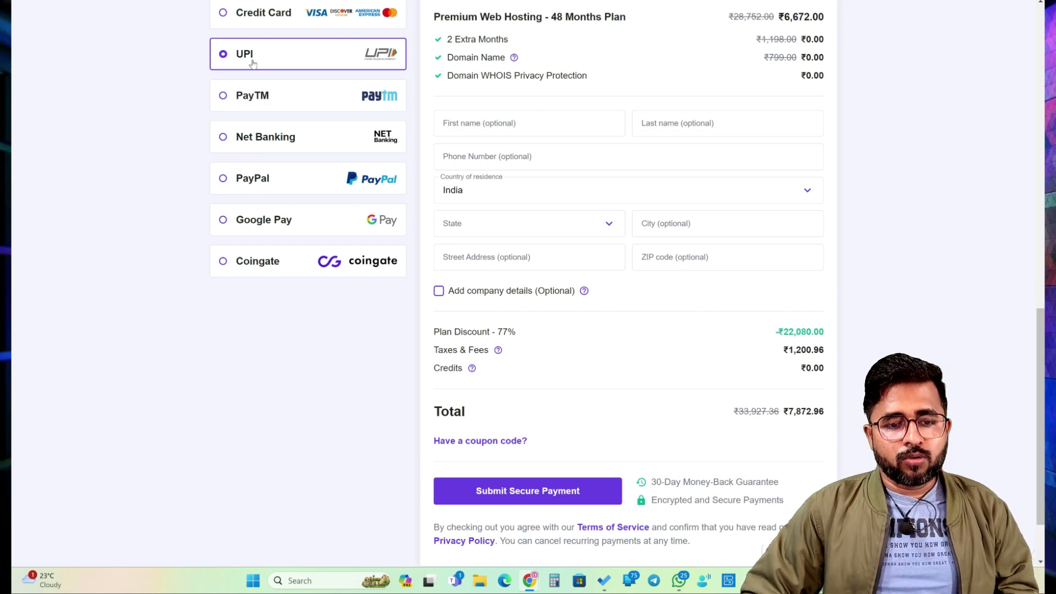
click(550, 131)
click(639, 133)
click(513, 166)
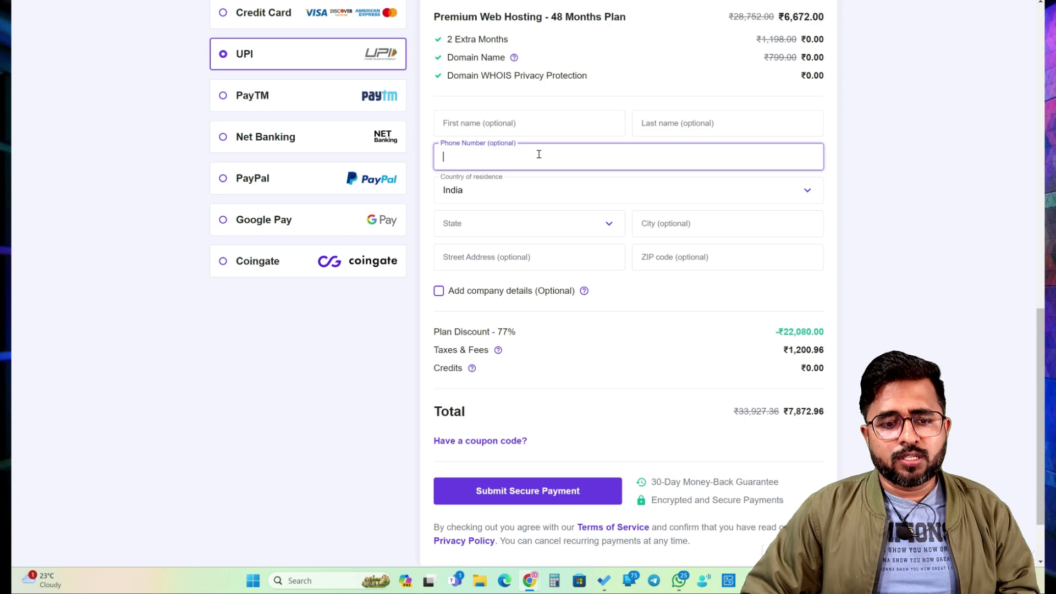
Set the billing state to Madhya Pradesh and look over the remaining optional contact and address fields.
click(493, 235)
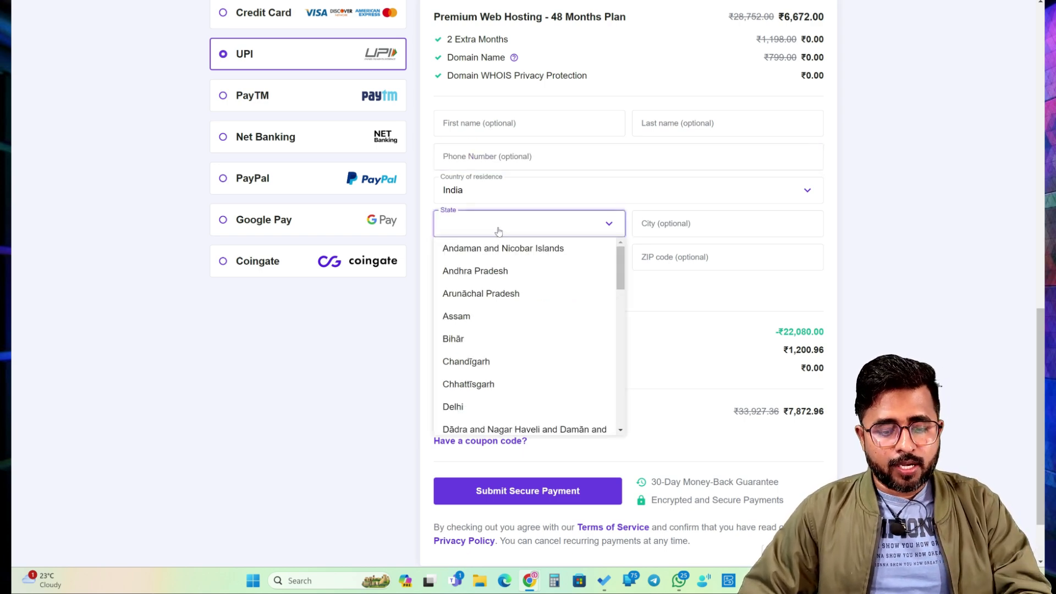
scroll(514, 330, down, 2)
scroll(514, 333, down, 5)
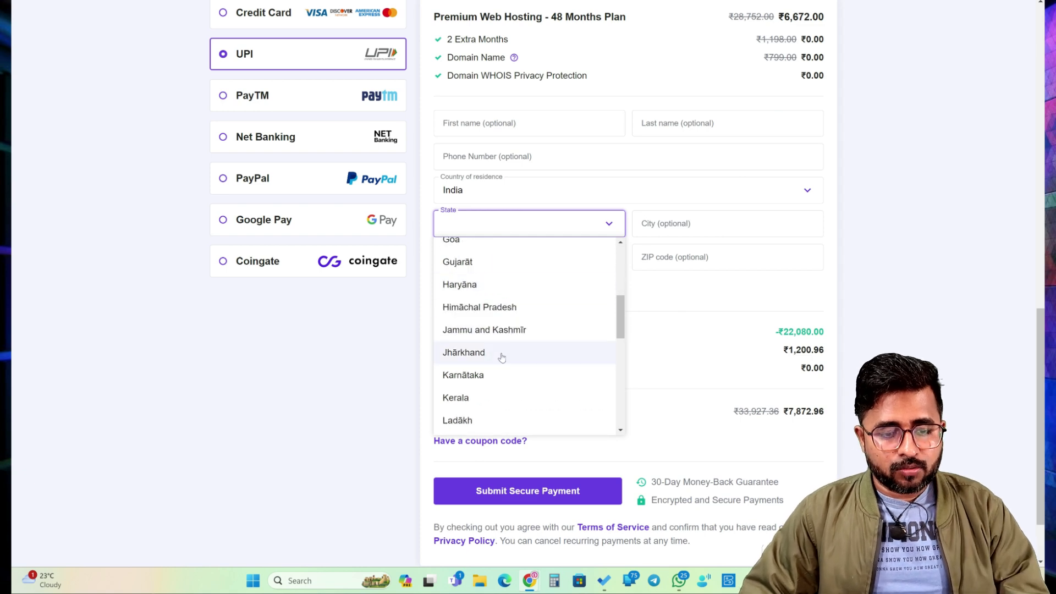
click(502, 300)
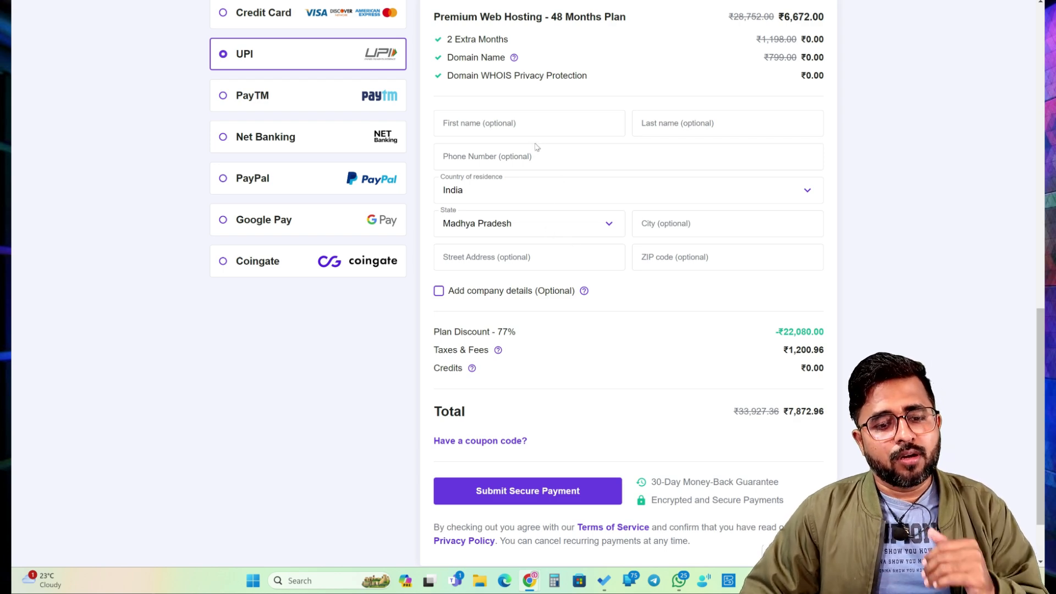
click(521, 125)
click(503, 157)
click(669, 261)
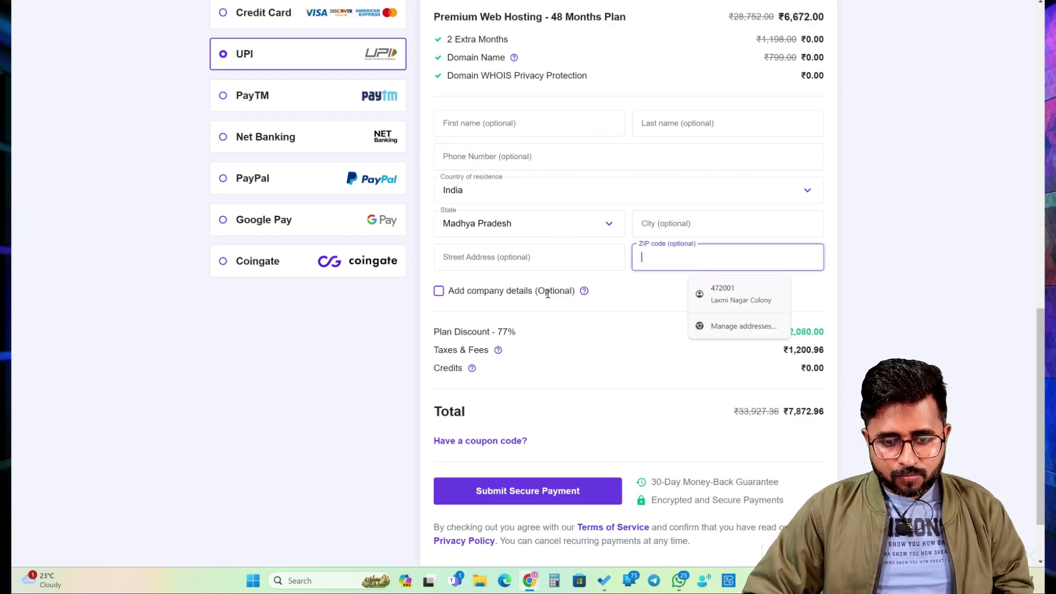
click(594, 321)
Check the 48-month plan price, the taxes and fees, and the order total in the payment summary.
scroll(605, 330, down, 2)
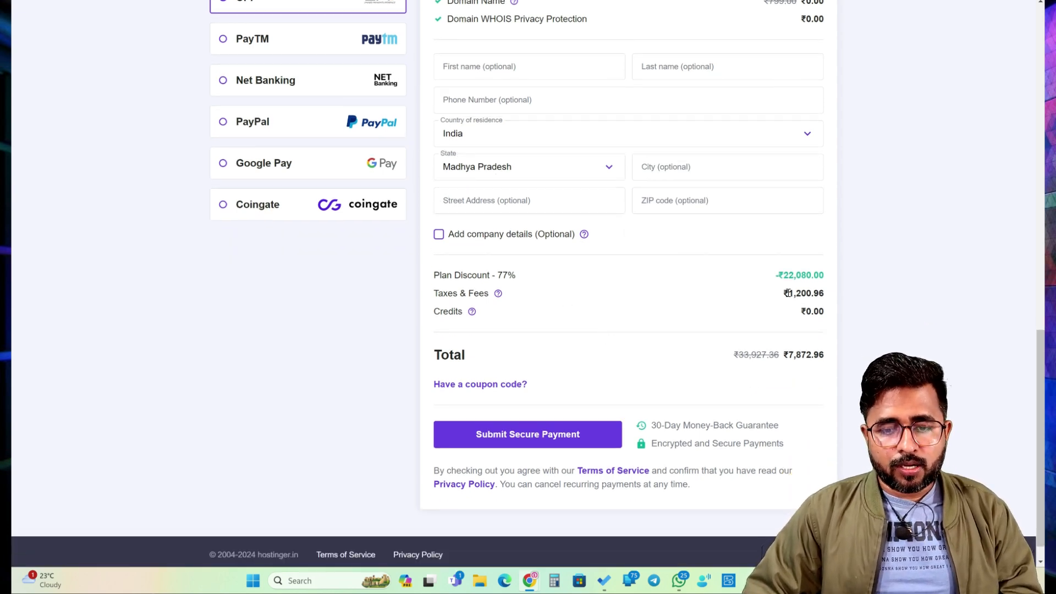
scroll(795, 291, up, 2)
drag(787, 73, 816, 71)
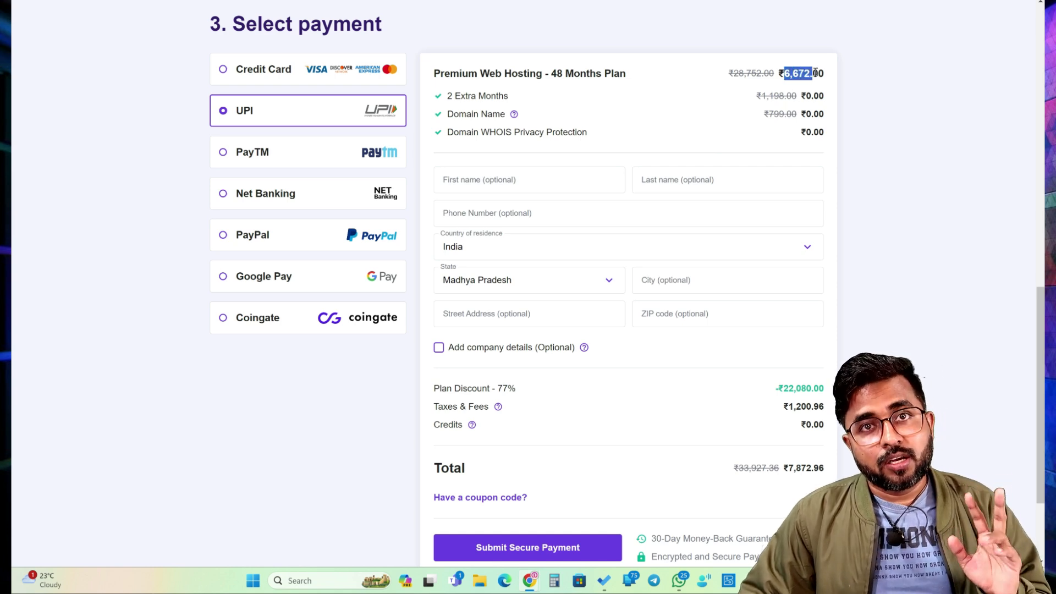
scroll(817, 123, down, 2)
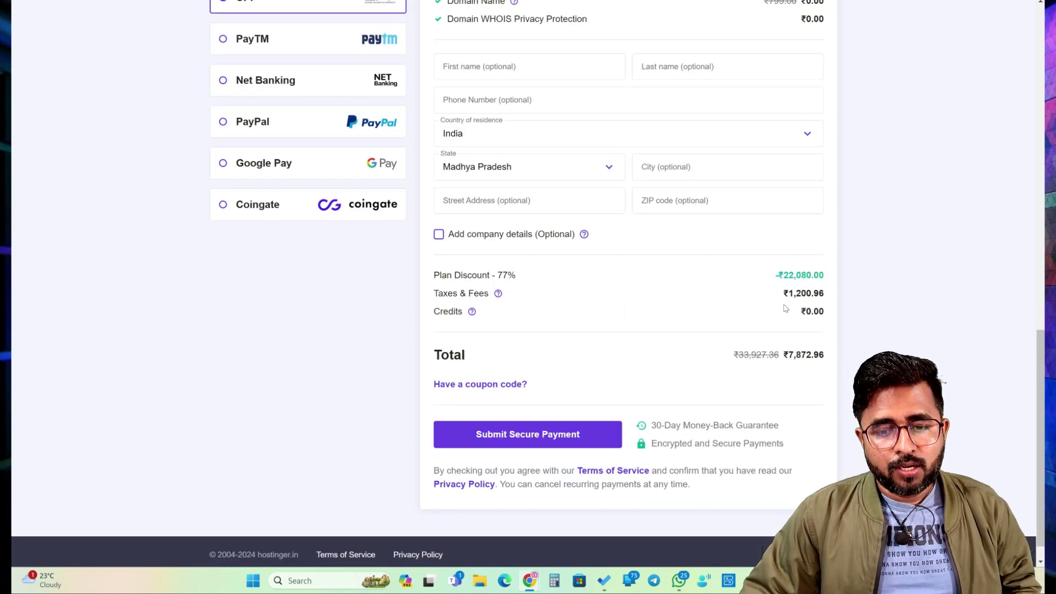
drag(788, 295, 815, 296)
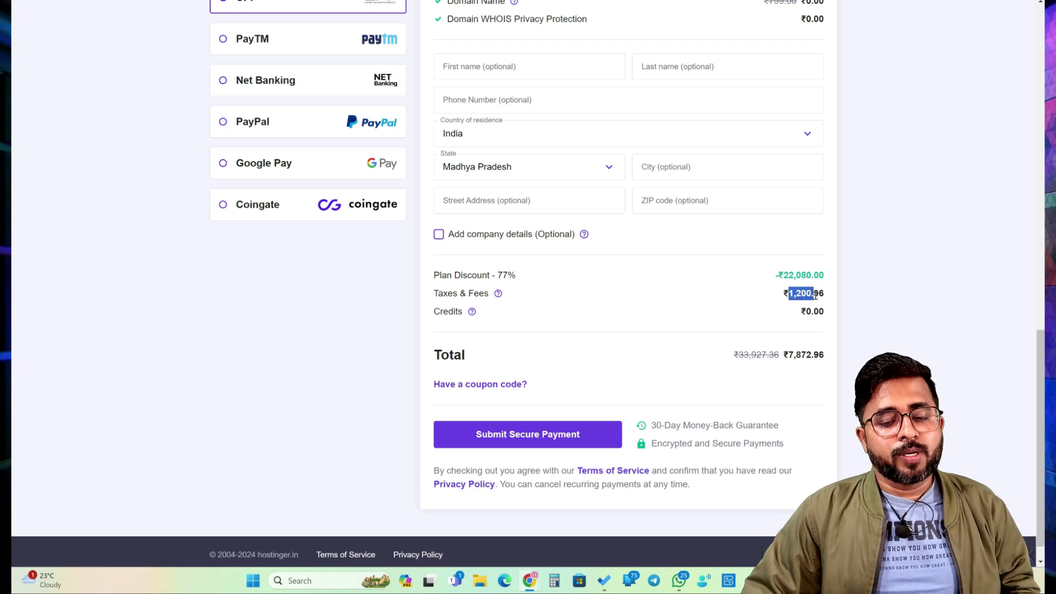
drag(788, 355, 808, 354)
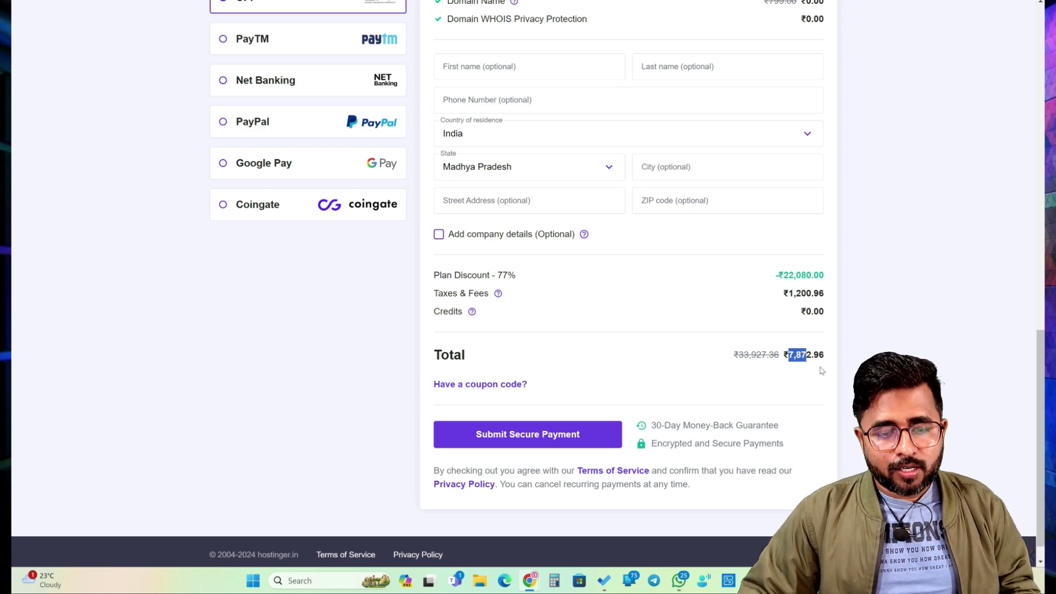
Submit the order for secure payment and fill in the phone number and UPI ID.
click(521, 440)
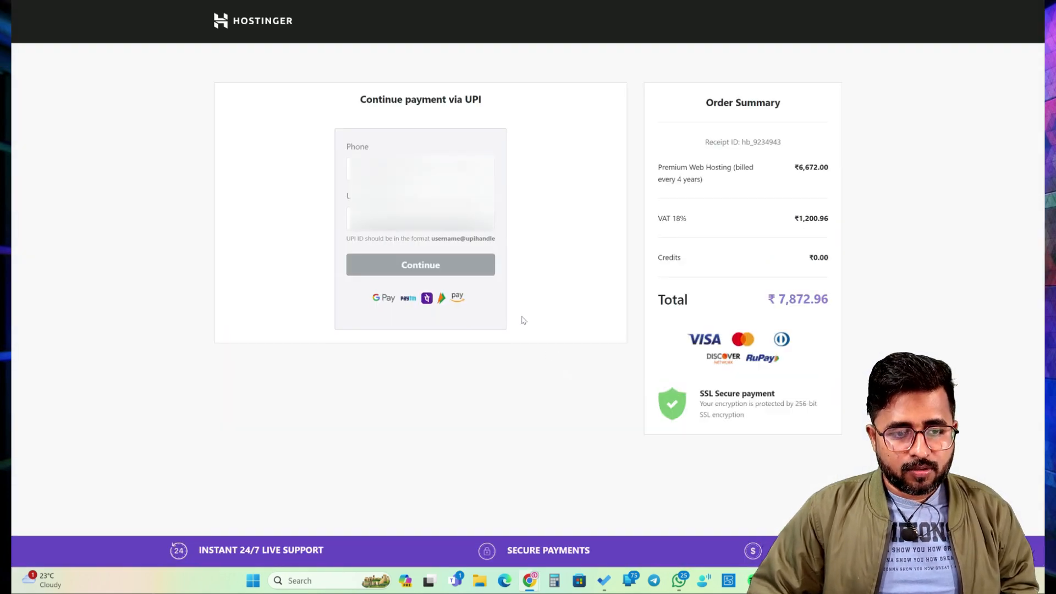
click(421, 218)
click(421, 168)
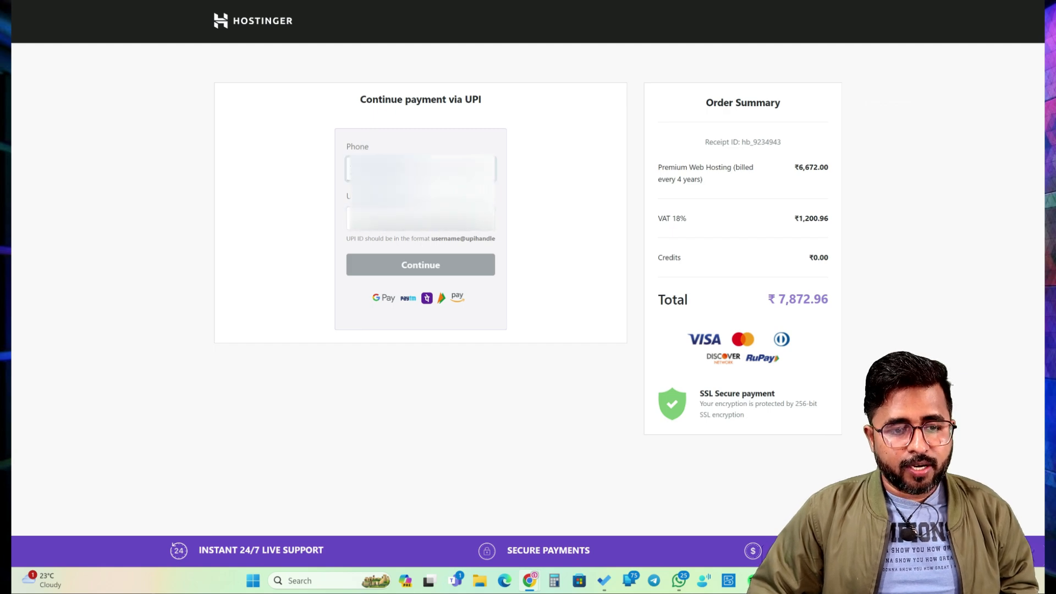
click(421, 218)
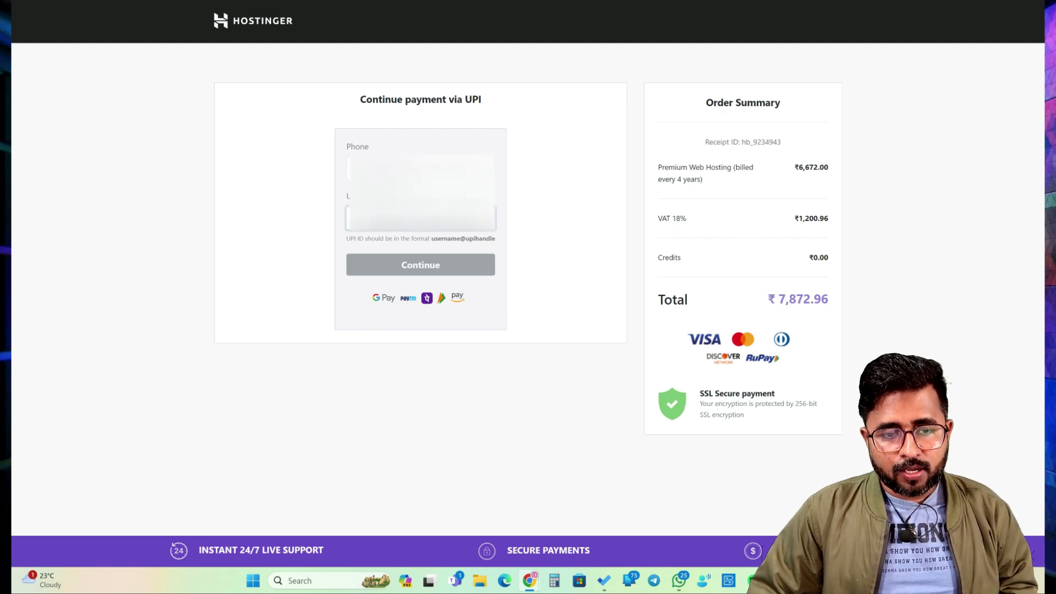
key(shift+Tab)
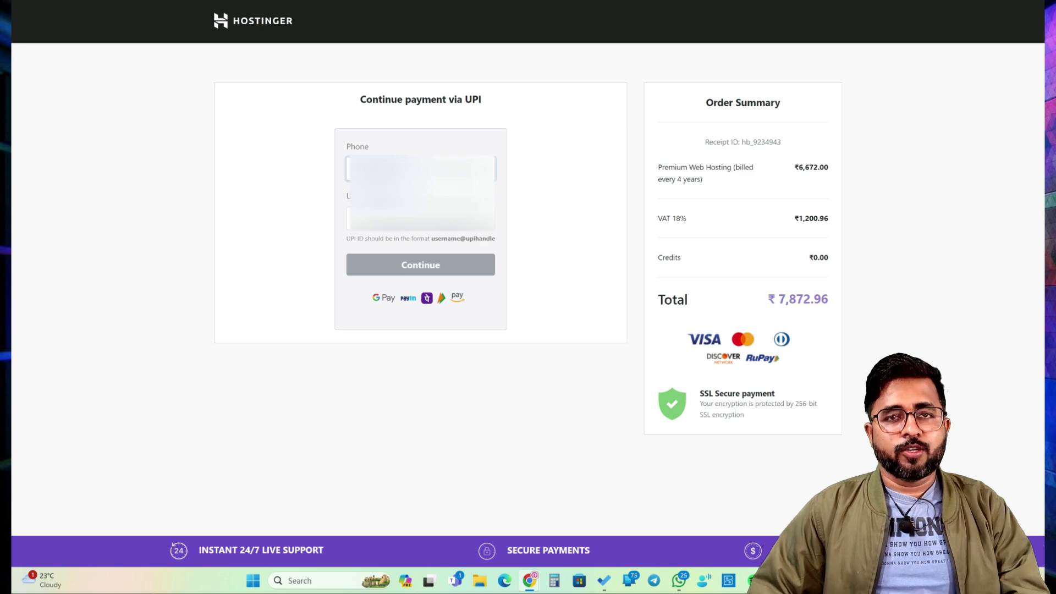
key(Tab)
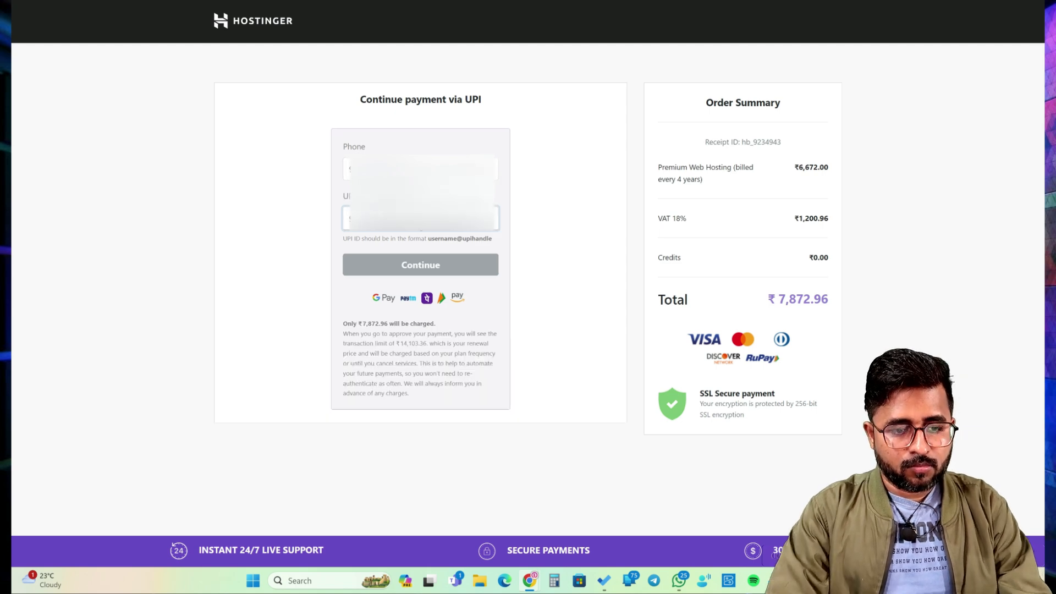
Continue with the UPI payment and accept the UPI AutoPay notice.
click(306, 269)
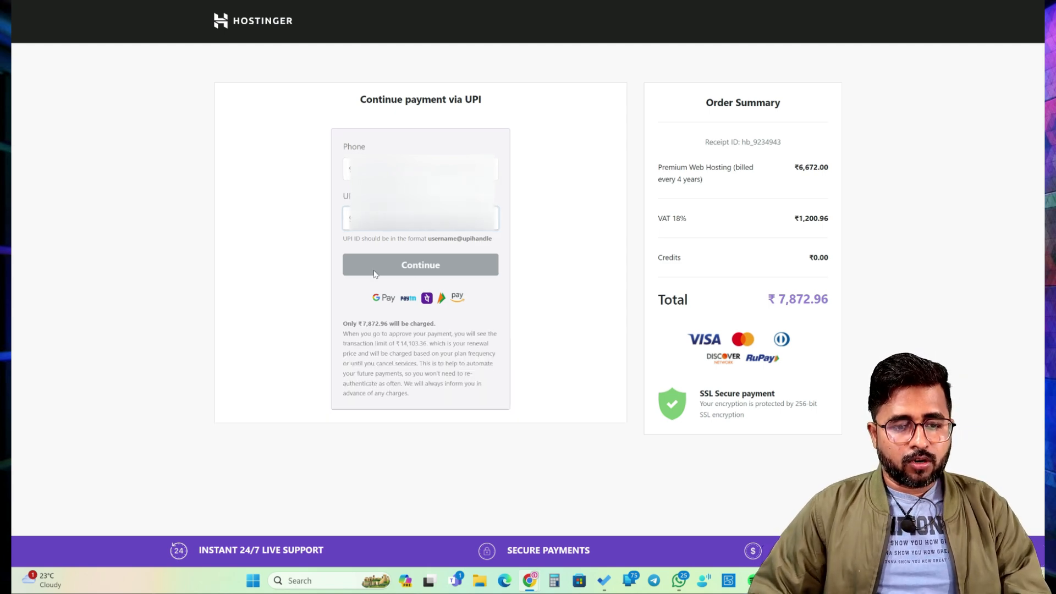
click(422, 266)
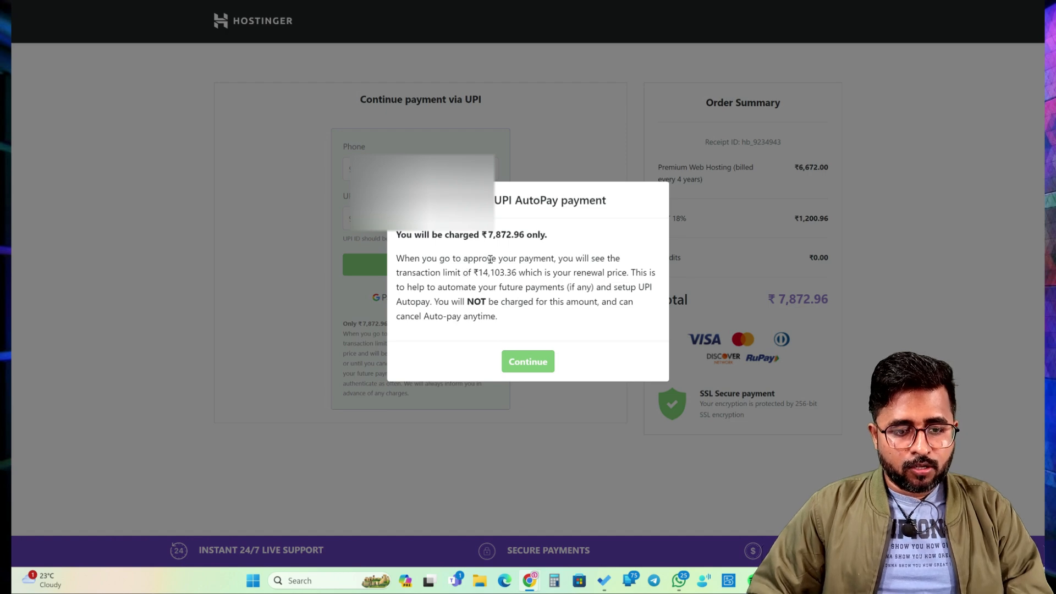
click(528, 361)
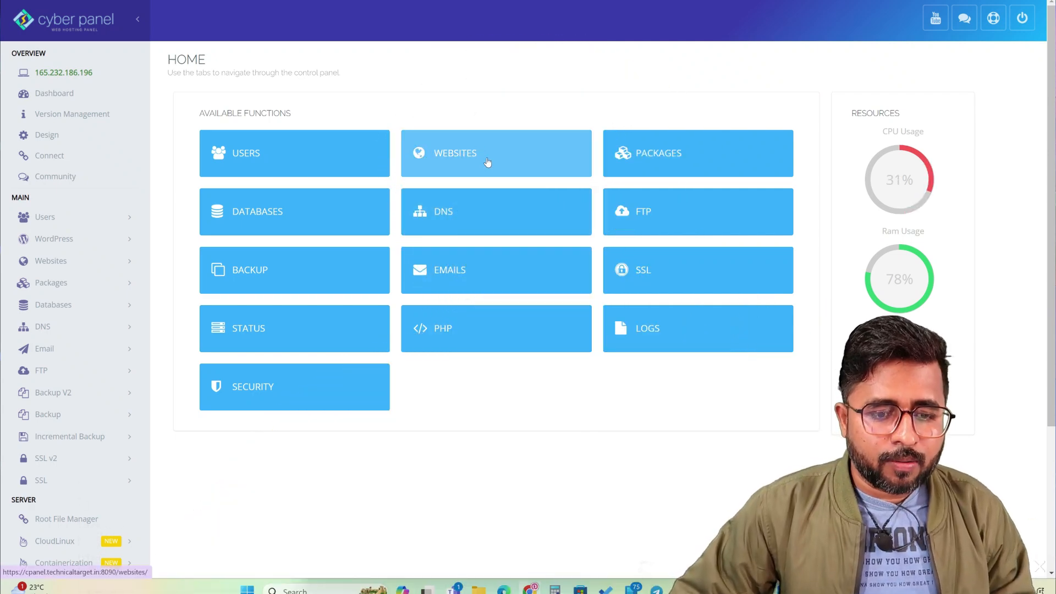
Start a new website in CyberPanel with the Default package and admin as owner.
click(488, 162)
click(281, 149)
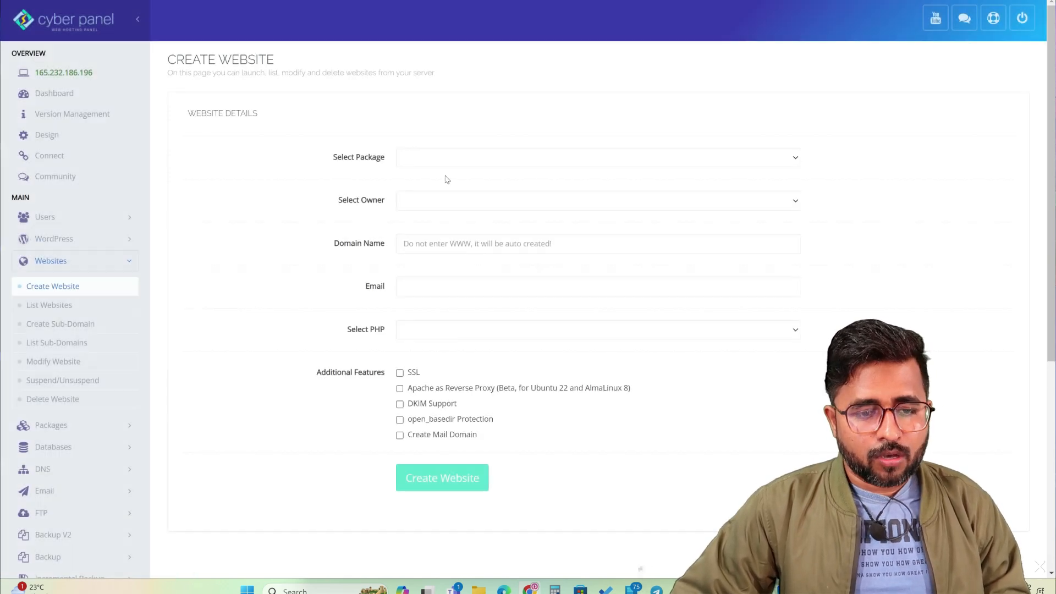
click(435, 157)
click(434, 180)
click(421, 200)
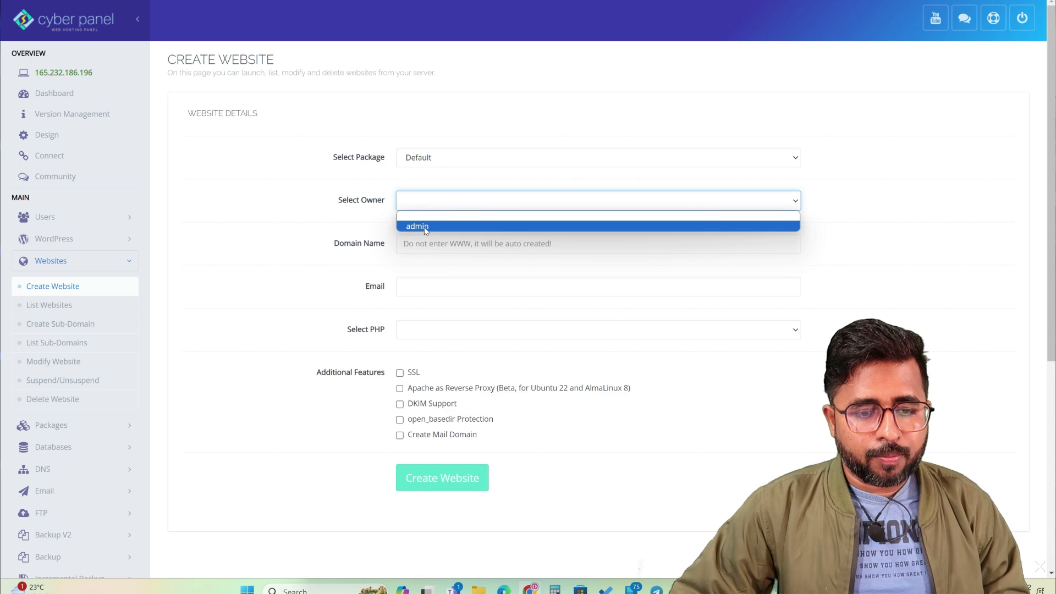
click(421, 225)
Enter accounting.technicaltarget.in as the domain name and fill in the website's contact e-mail.
click(558, 248)
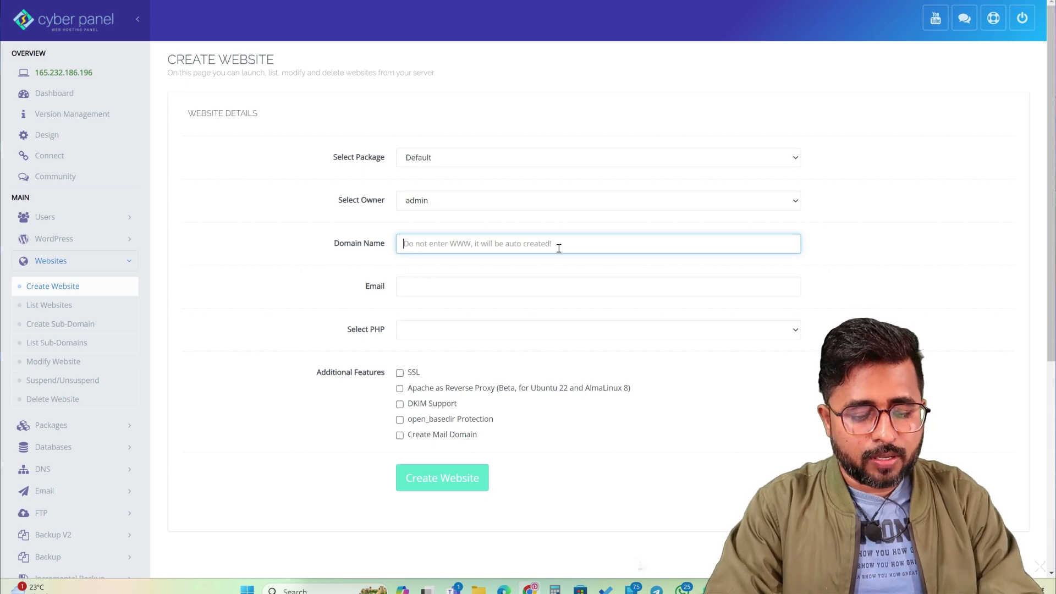
text(accounting)
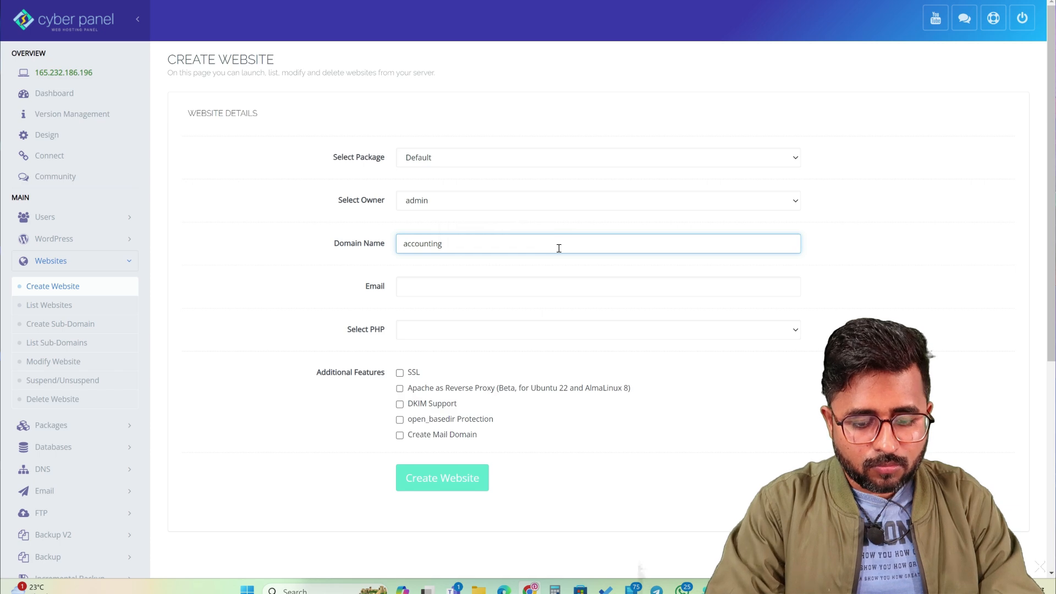
text(.technicaltarget.in)
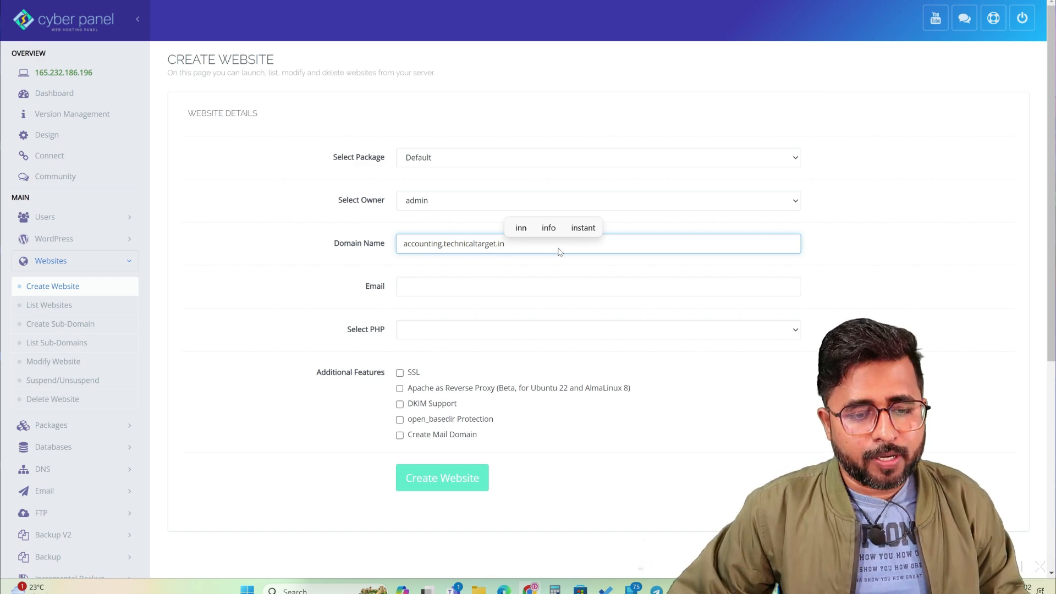
click(460, 288)
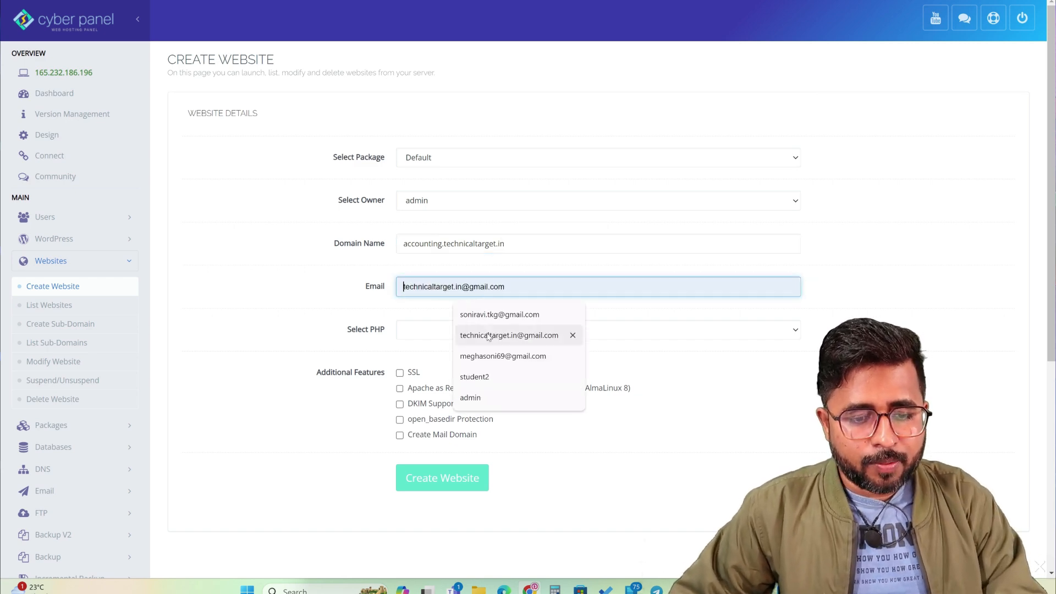
click(459, 335)
Check the PHP version in Akaunting's requirements, choose PHP 8.1 for the website, create it and return to the form.
click(457, 333)
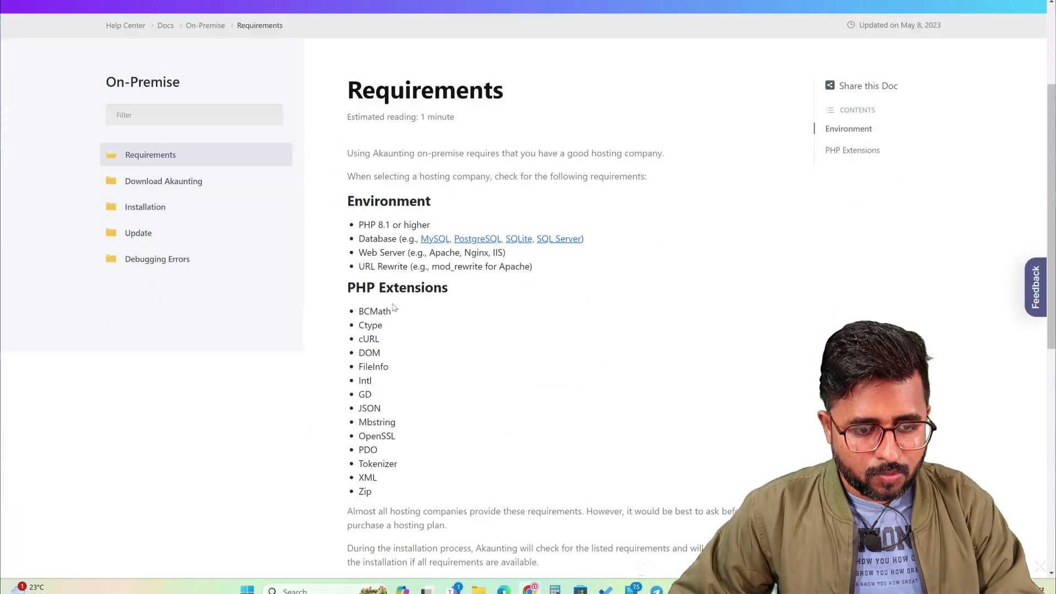
drag(360, 225, 445, 227)
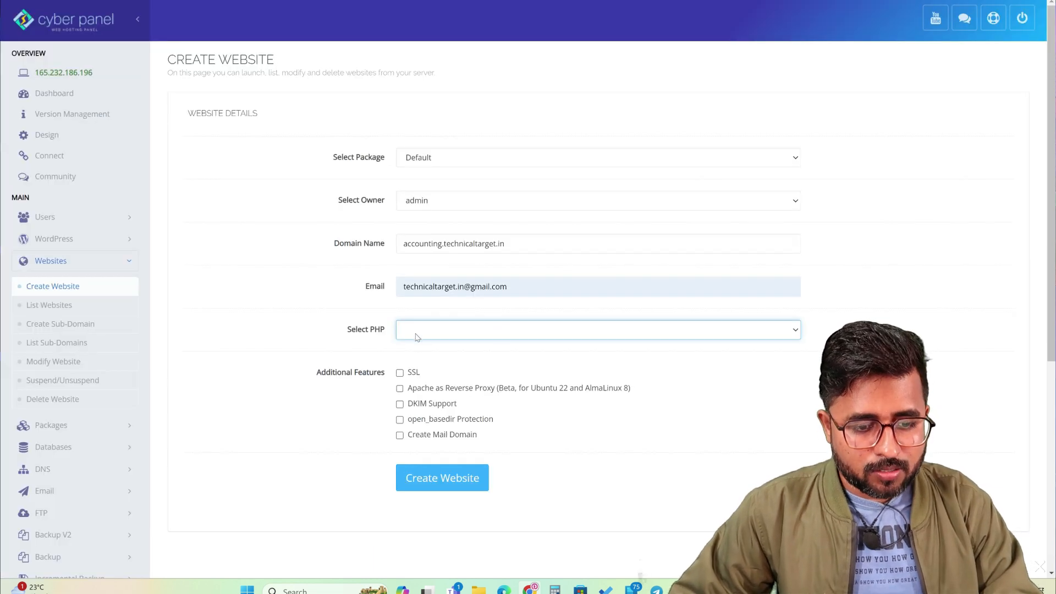
click(416, 337)
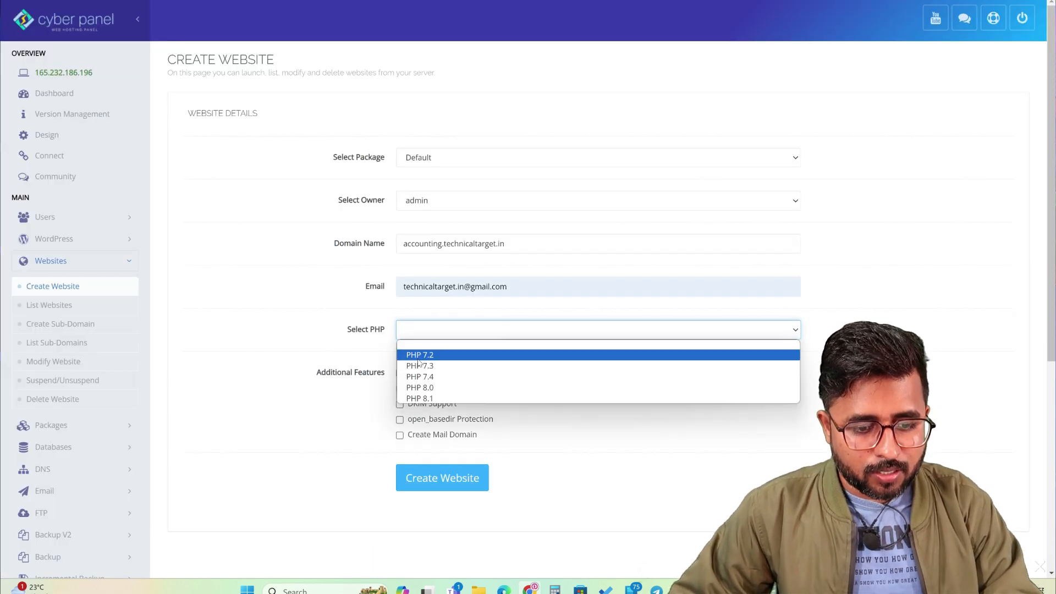
click(420, 402)
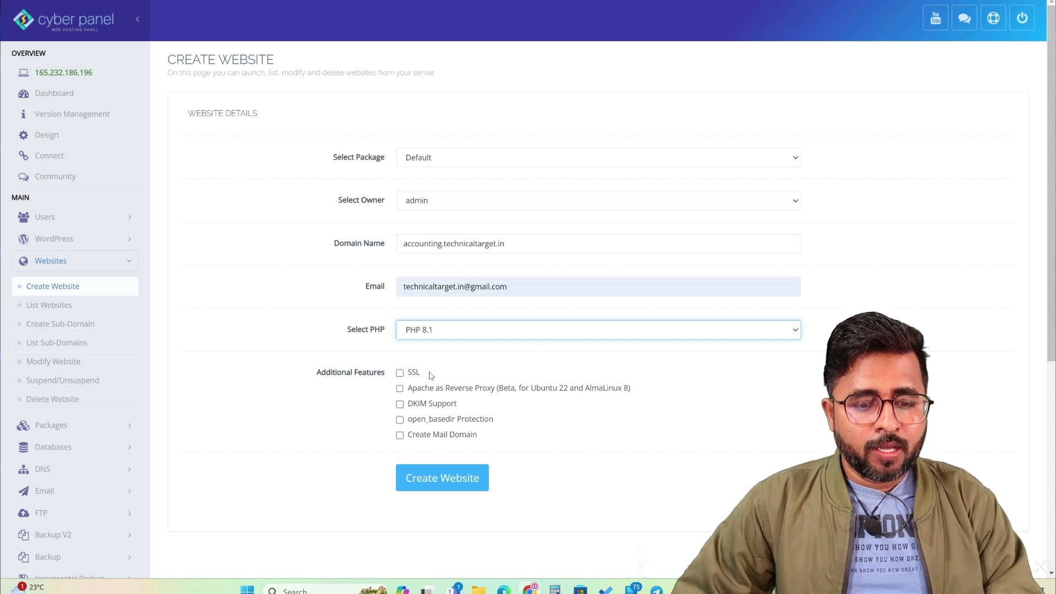
click(436, 485)
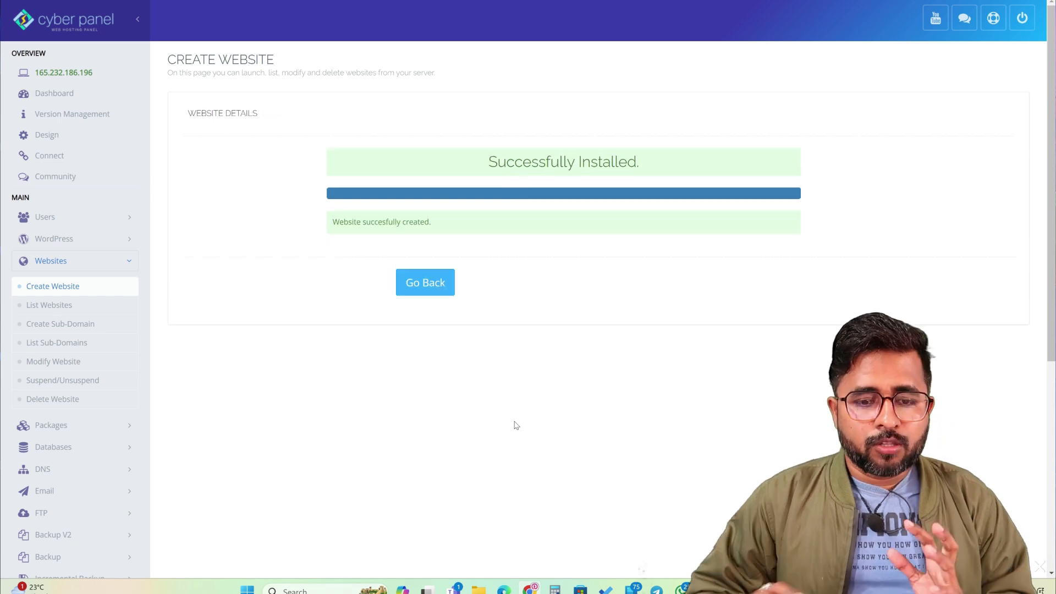
click(434, 284)
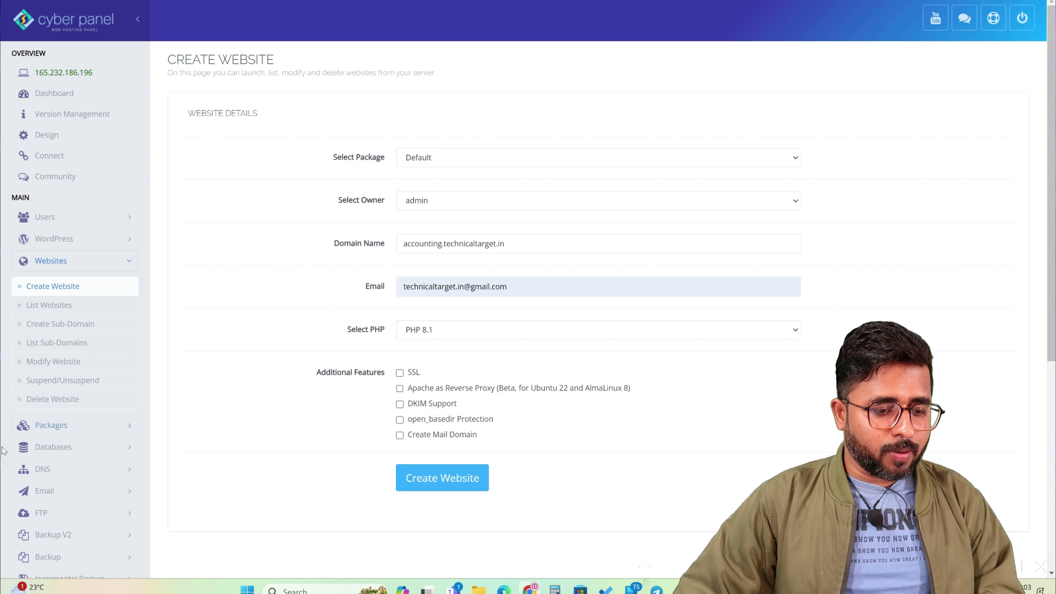
Issue an SSL certificate for accounting.technicaltarget.in.
scroll(50, 385, down, 4)
click(41, 367)
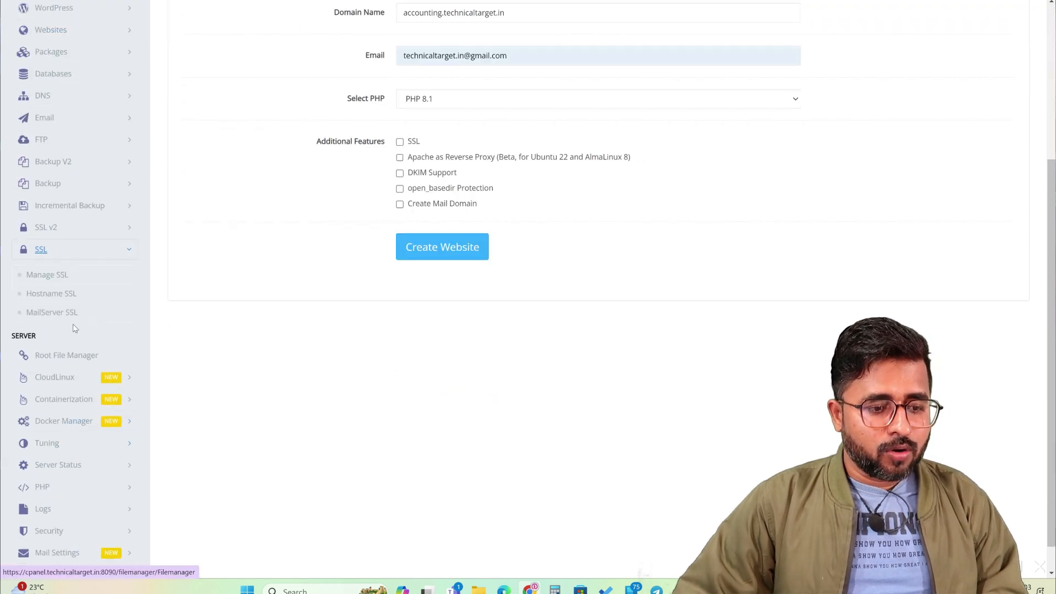
click(58, 280)
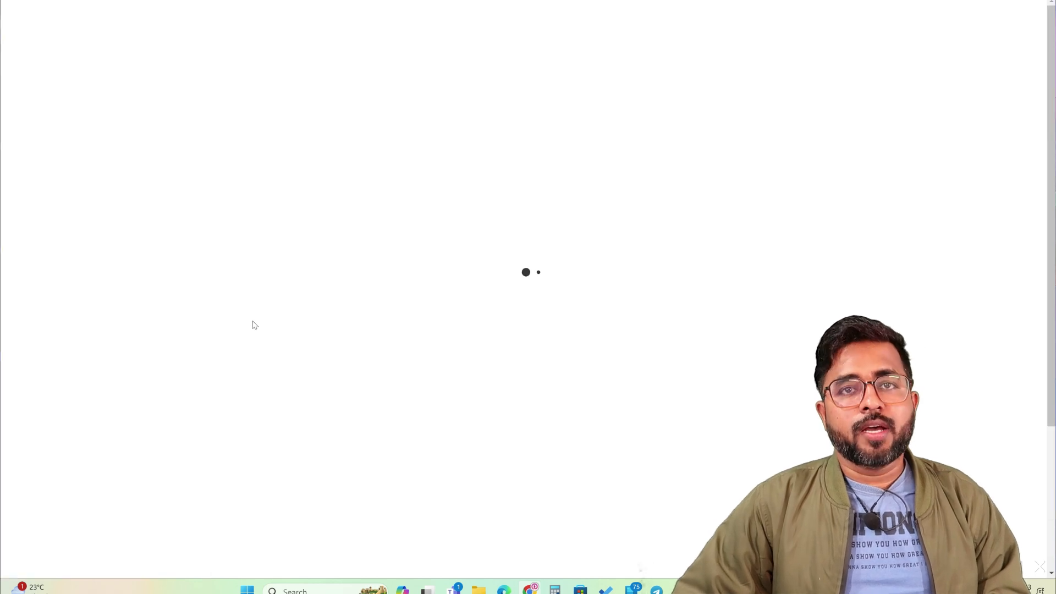
click(474, 162)
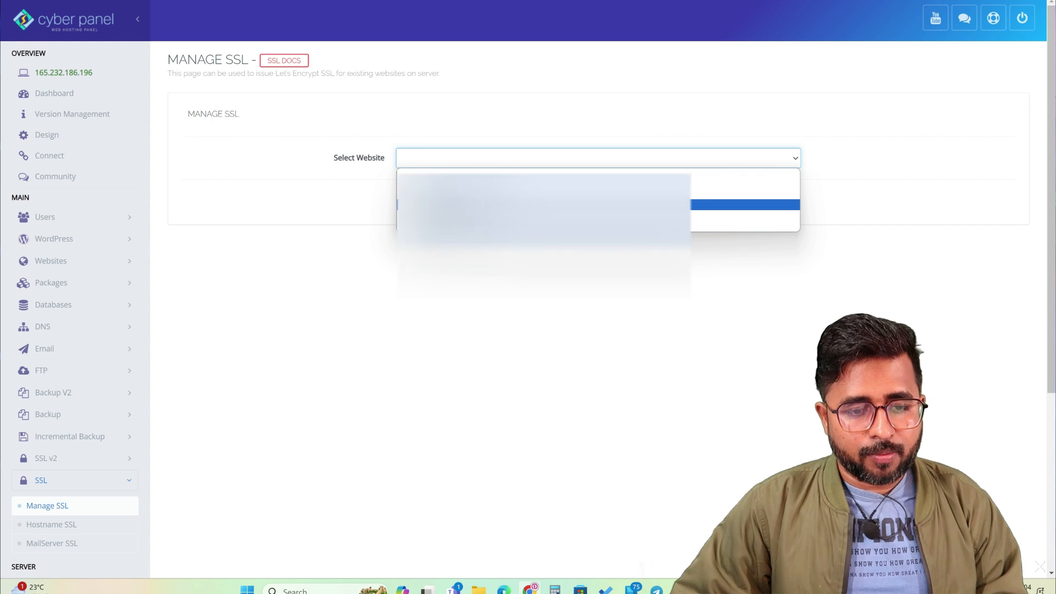
click(468, 204)
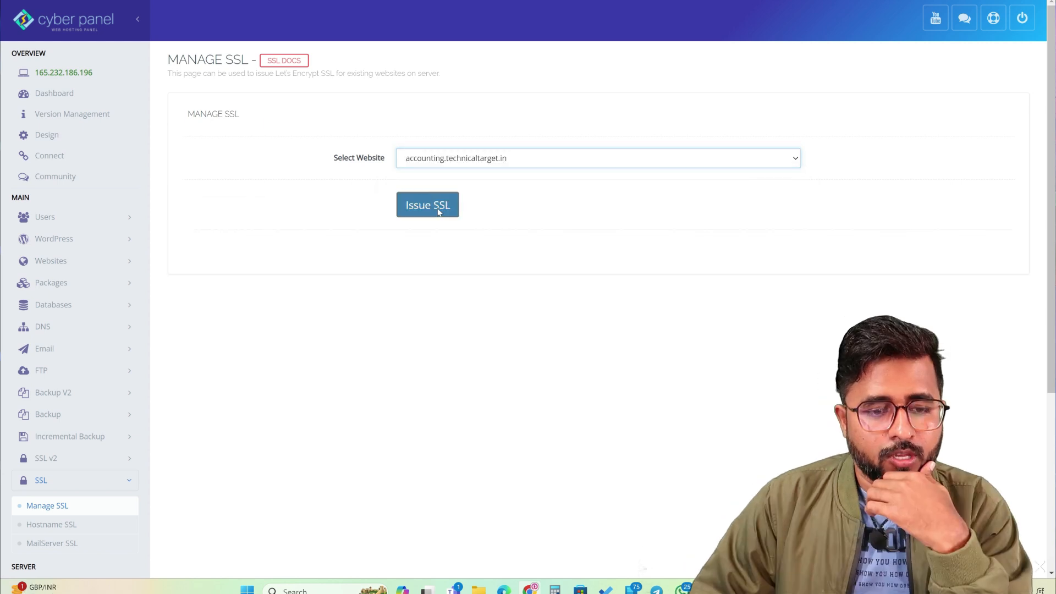
click(438, 209)
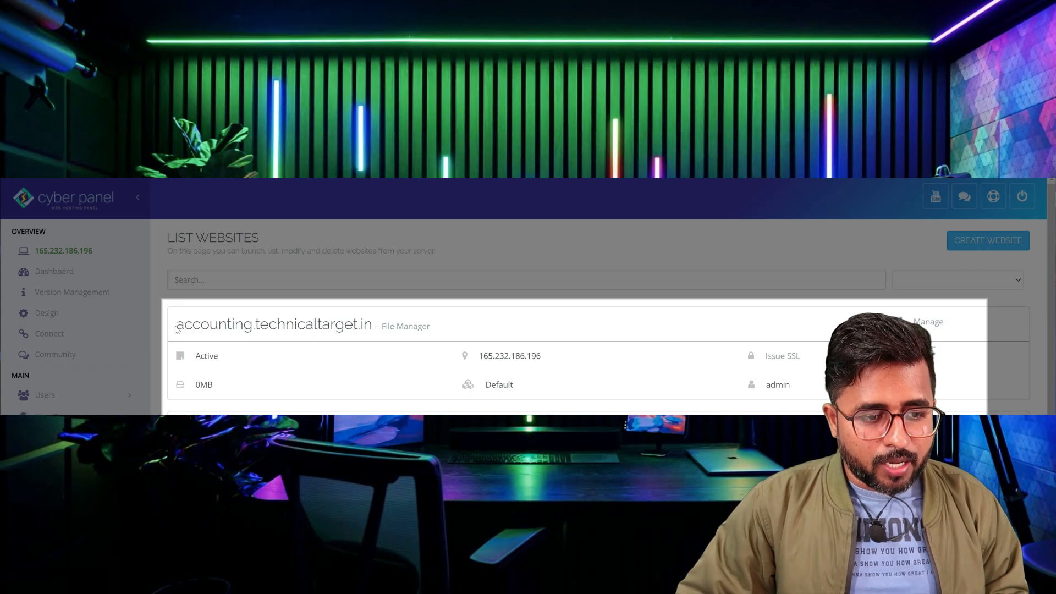
Open the file manager of accounting.technicaltarget.in and go into its public_html folder.
drag(176, 325, 376, 326)
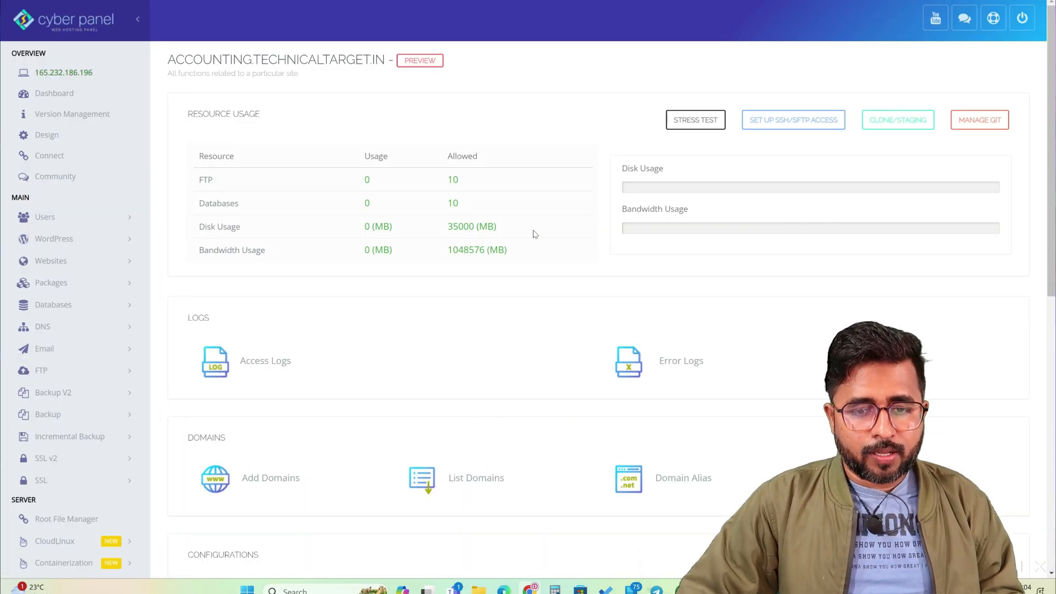
scroll(465, 287, down, 7)
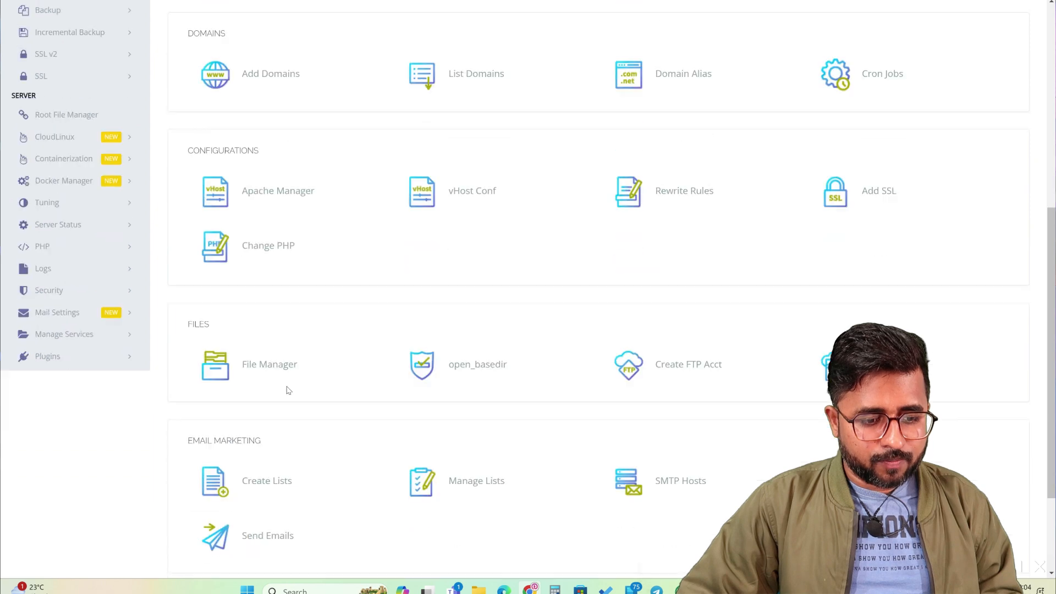
click(270, 365)
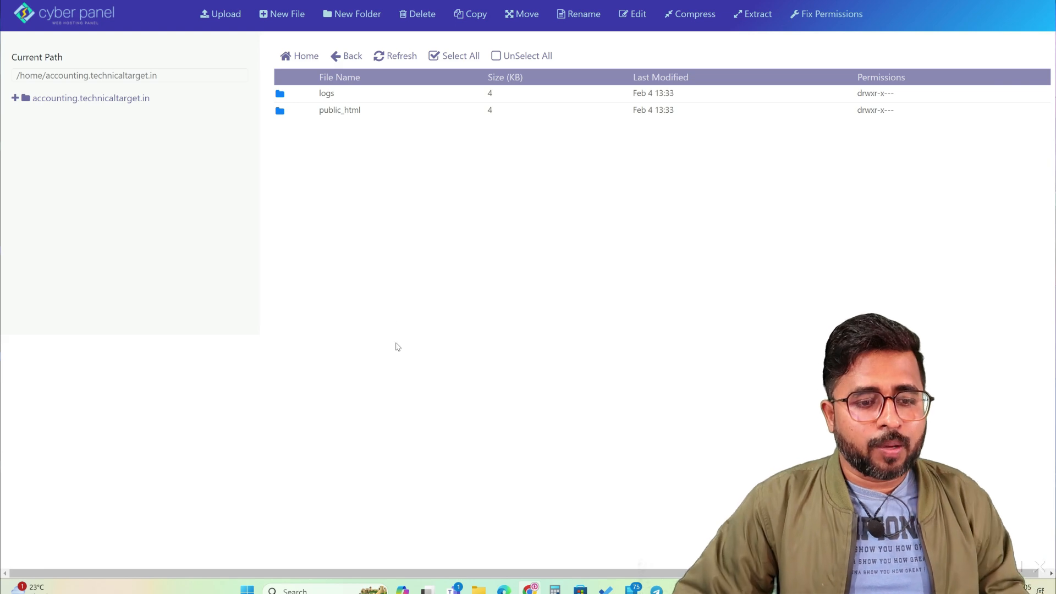
double_click(292, 112)
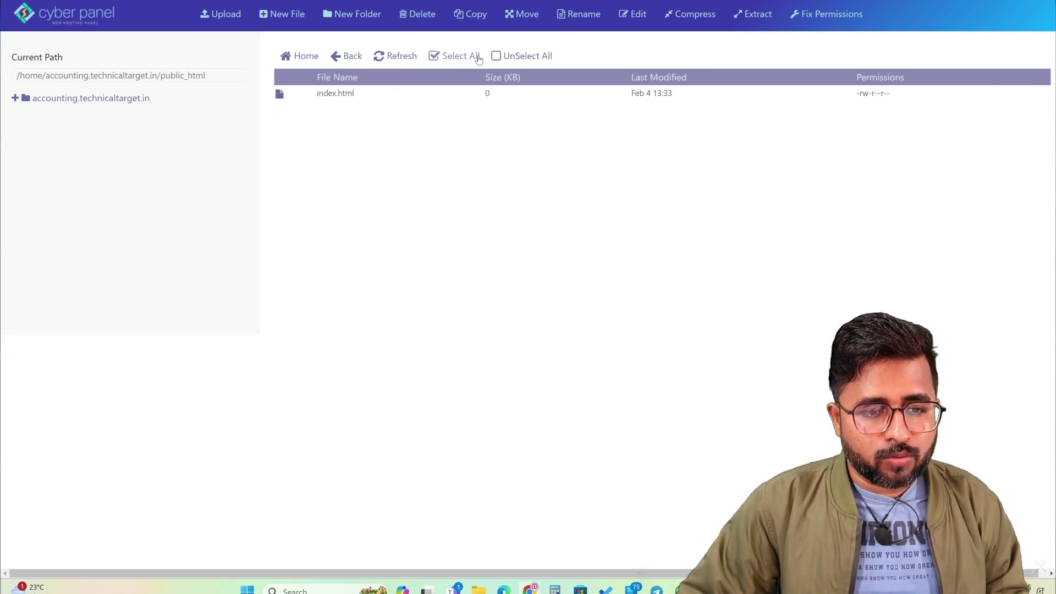
Upload Akaunting_3.1.5-Stable.zip to the public_html folder and close the upload dialog.
click(230, 17)
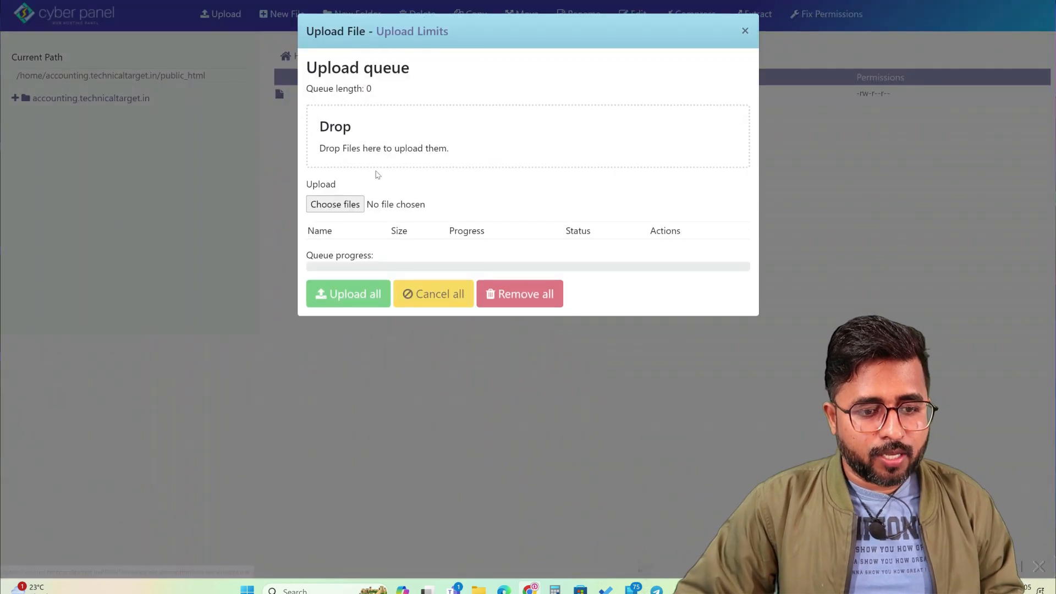
click(335, 204)
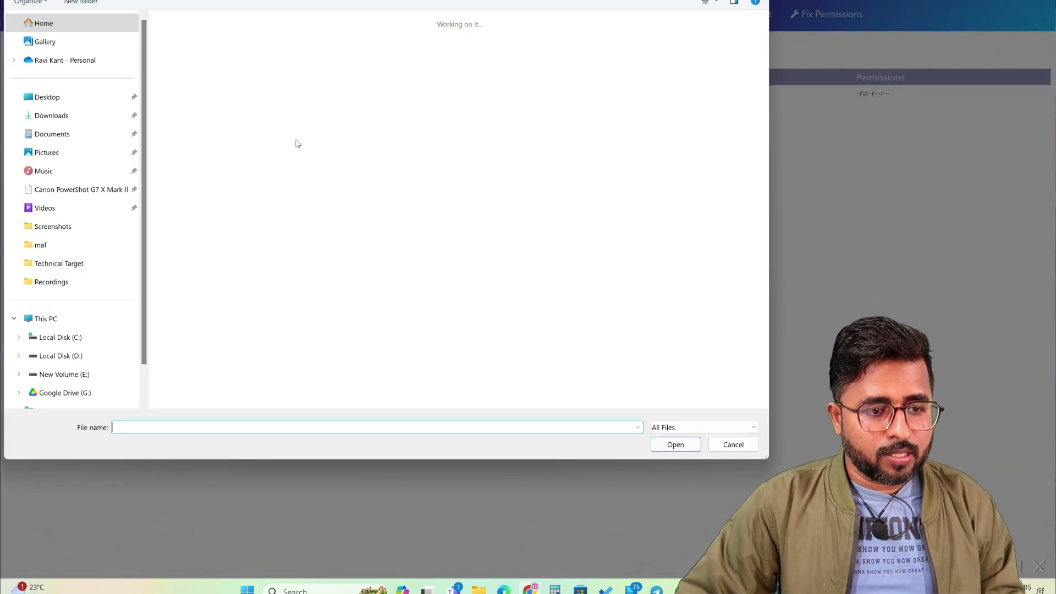
click(191, 59)
double_click(192, 59)
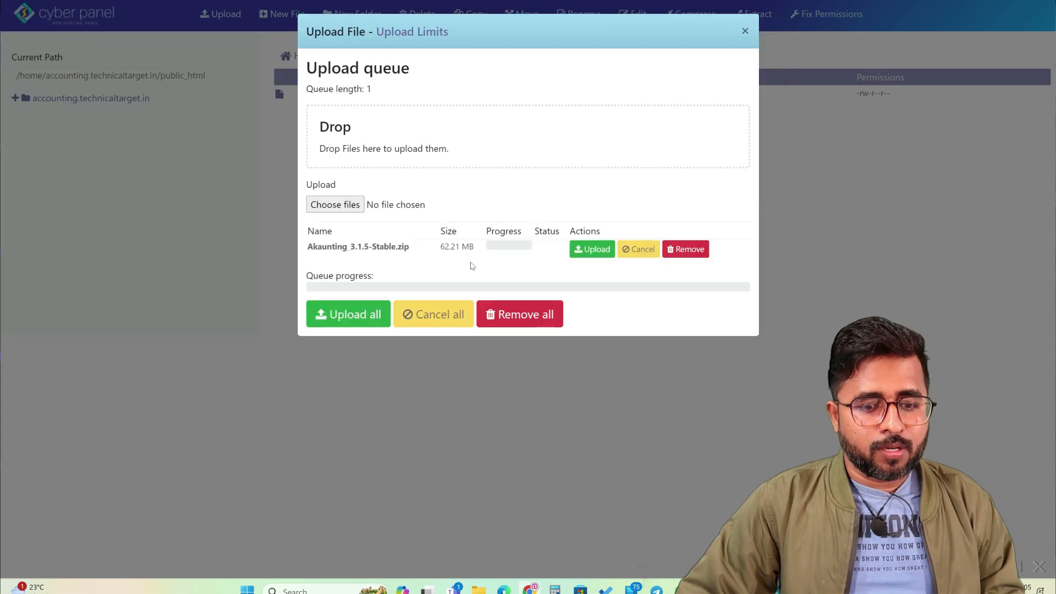
click(593, 249)
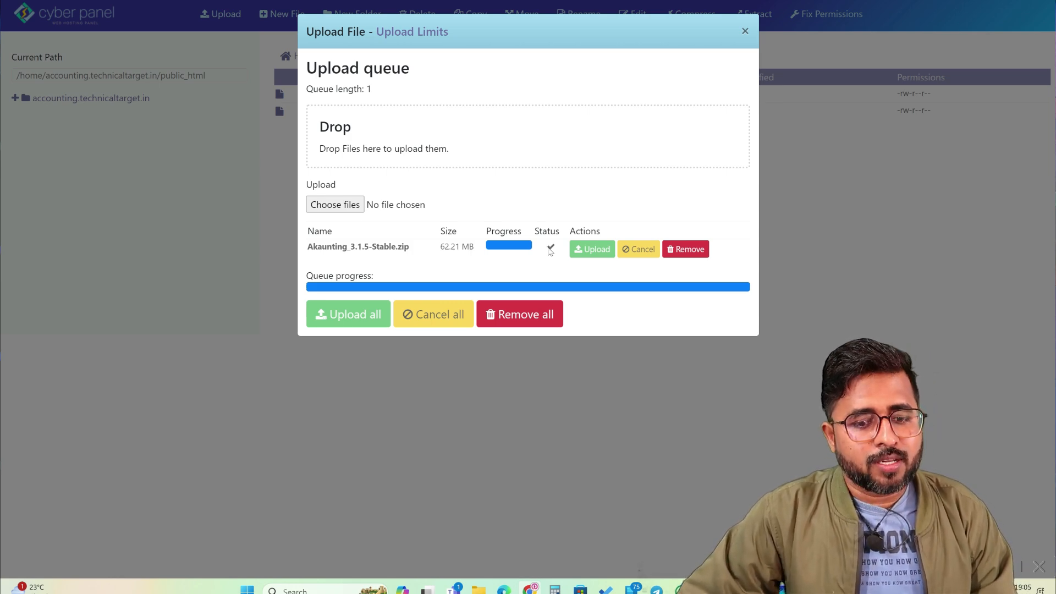
click(745, 31)
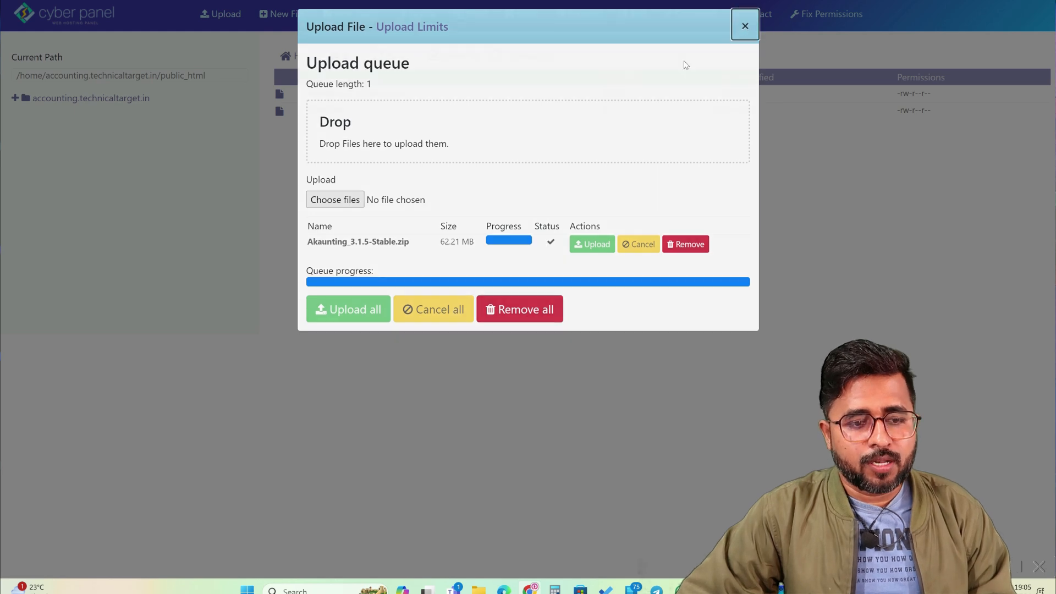
Delete the default index.html file from public_html, leaving the skip-trash option off.
click(355, 97)
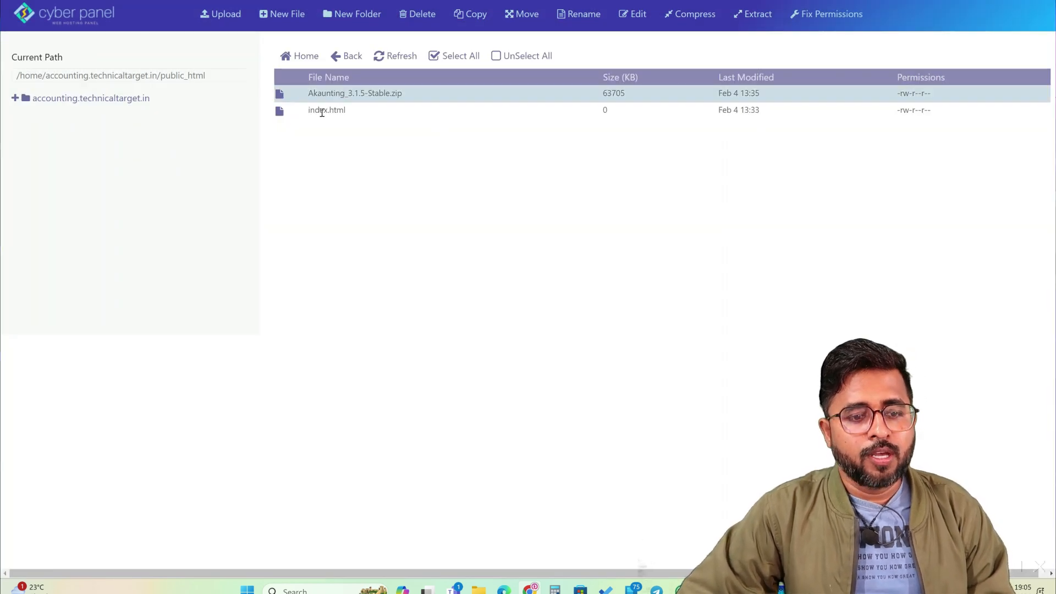
click(318, 110)
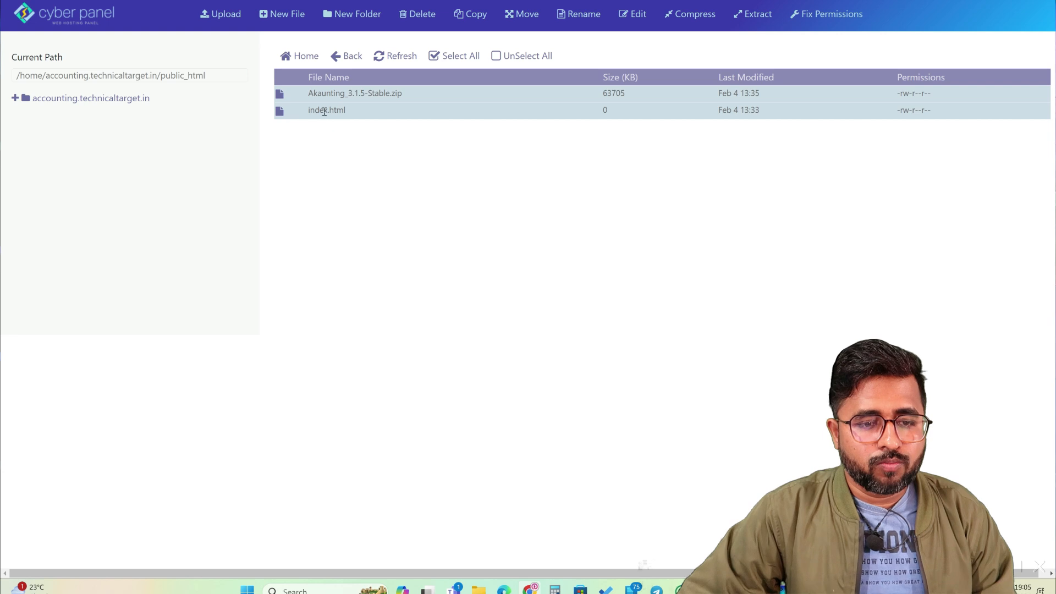
click(383, 93)
right_click(339, 112)
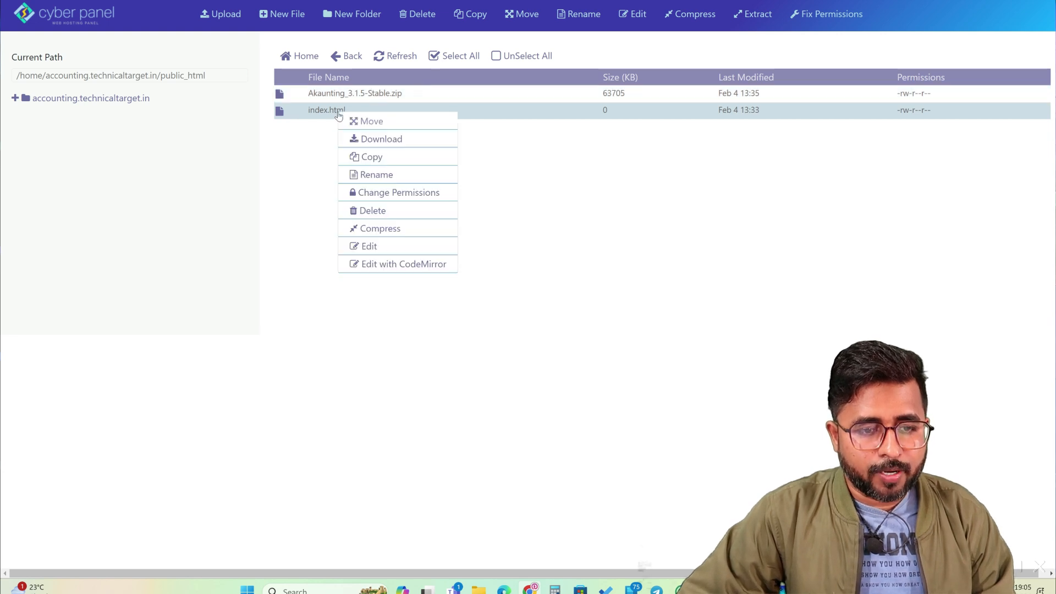
click(373, 209)
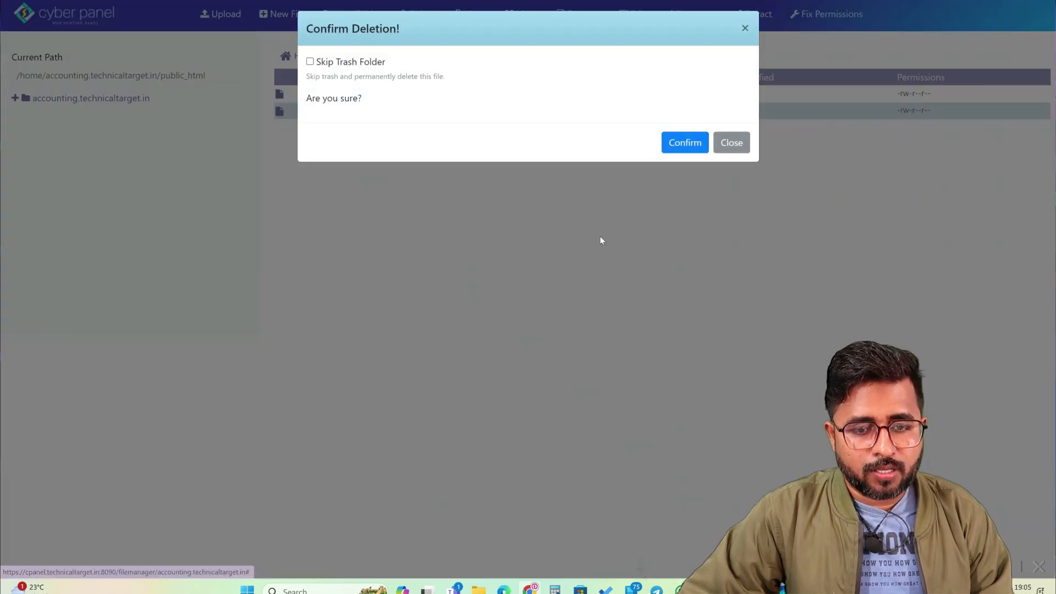
click(681, 147)
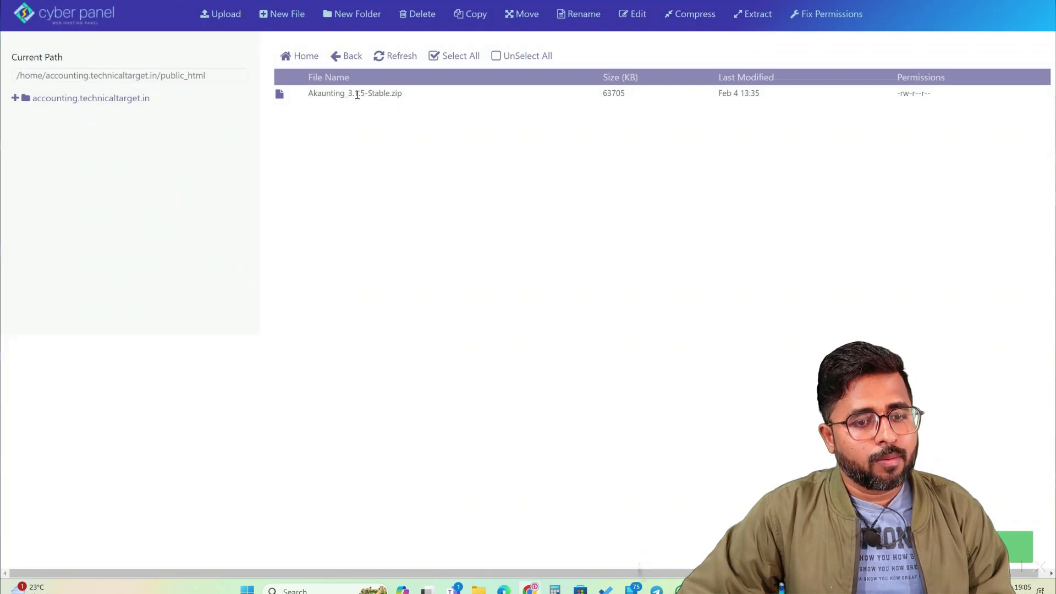
Extract Akaunting_3.1.5-Stable.zip inside the public_html folder.
click(357, 94)
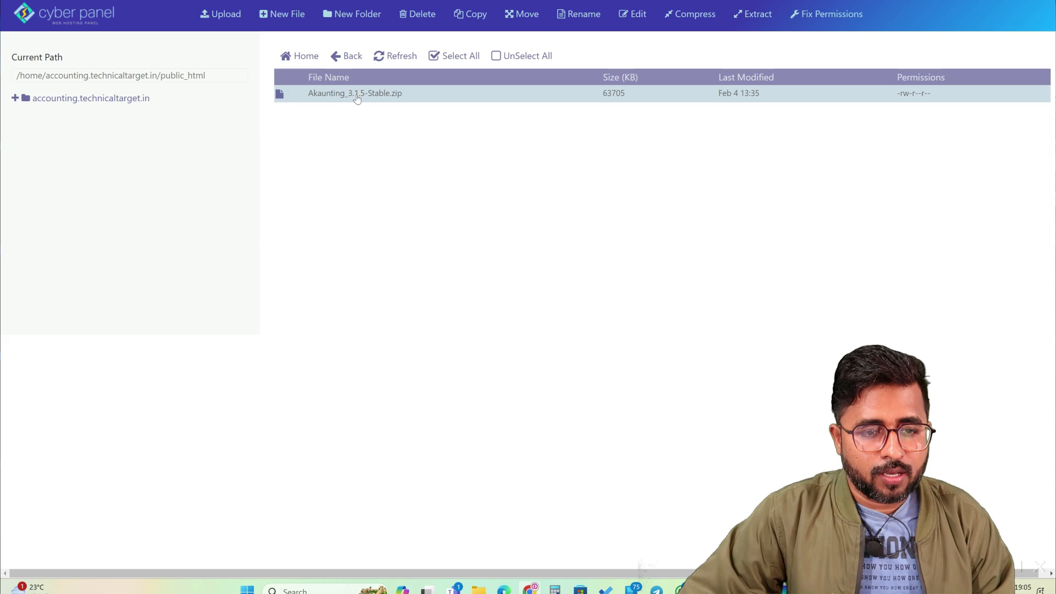
right_click(357, 94)
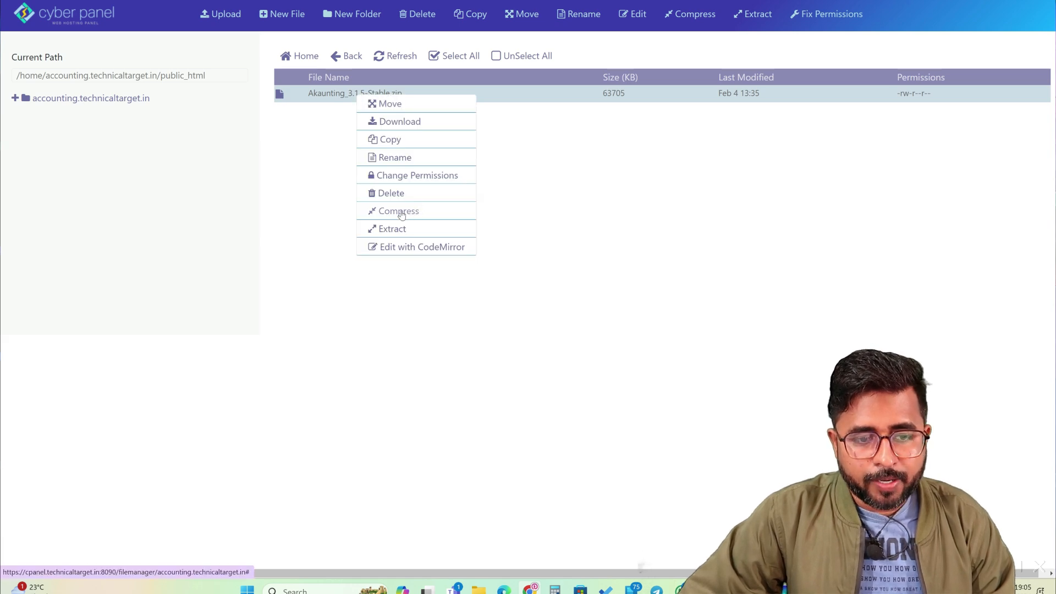
click(395, 231)
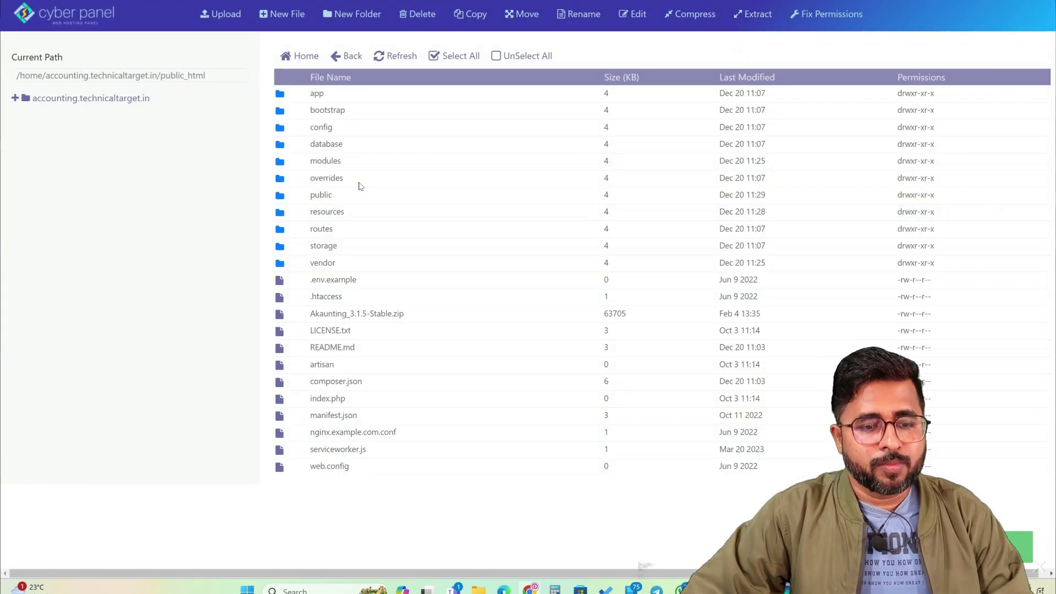
Load accounting.technicaltarget.in in a new browser tab to start the Akaunting installer.
key(ctrl+t)
key(ctrl+l)
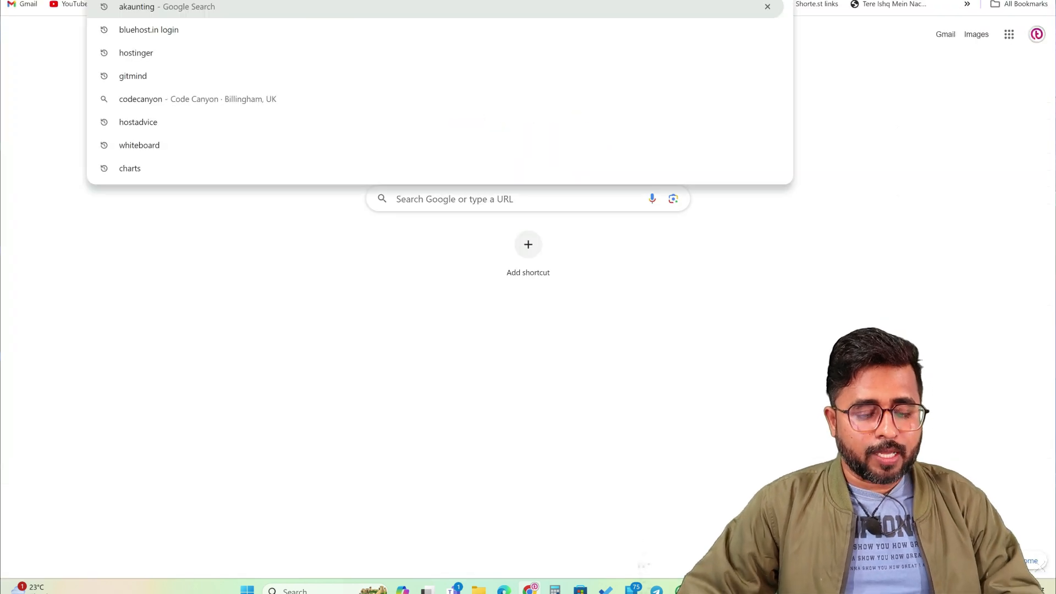
text(acco)
text(ing)
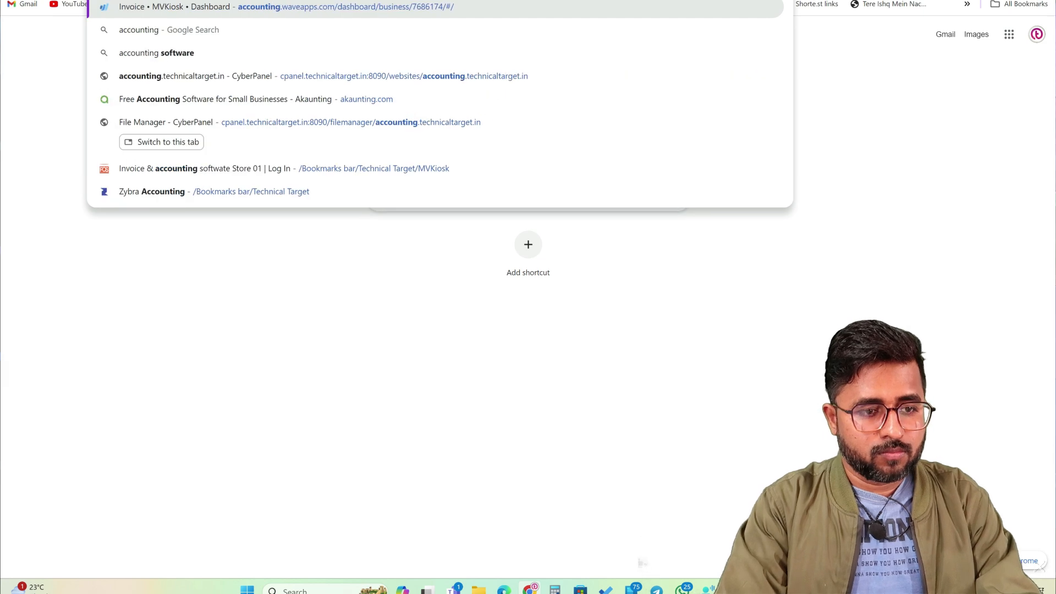
text(.technica)
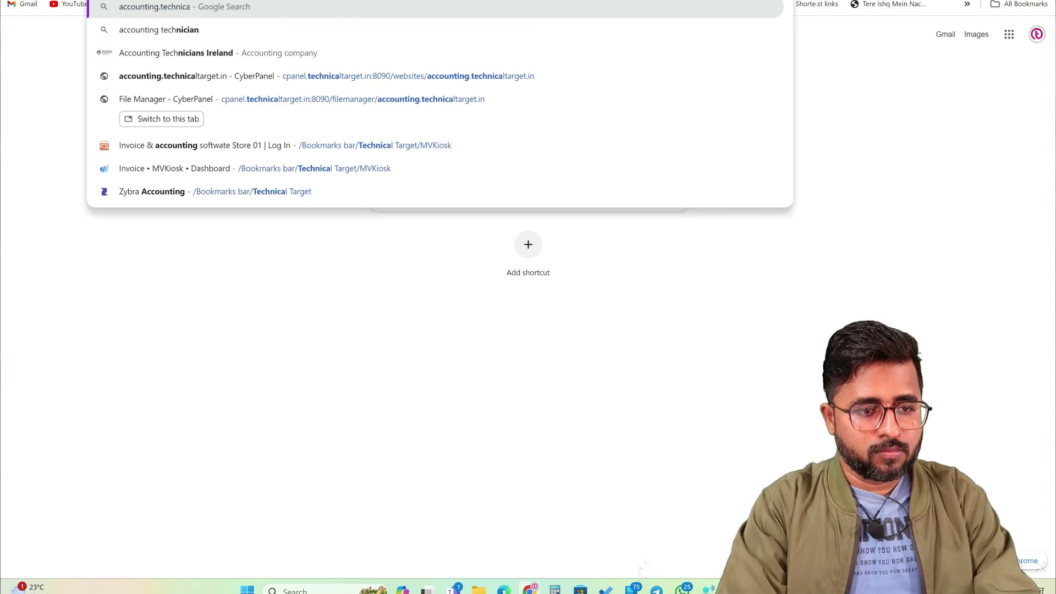
text(ltarget.in)
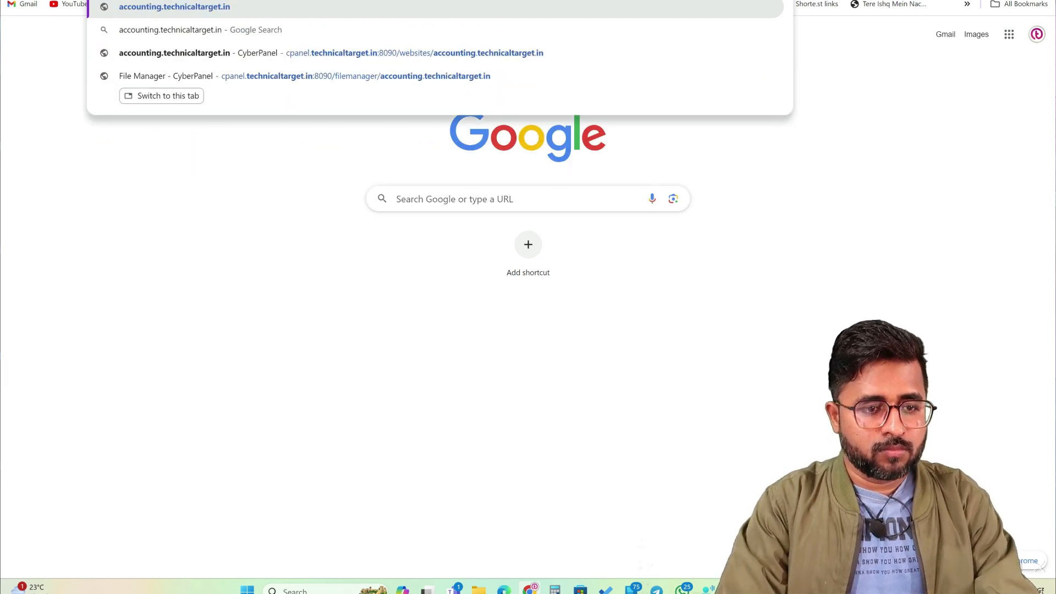
key(Return)
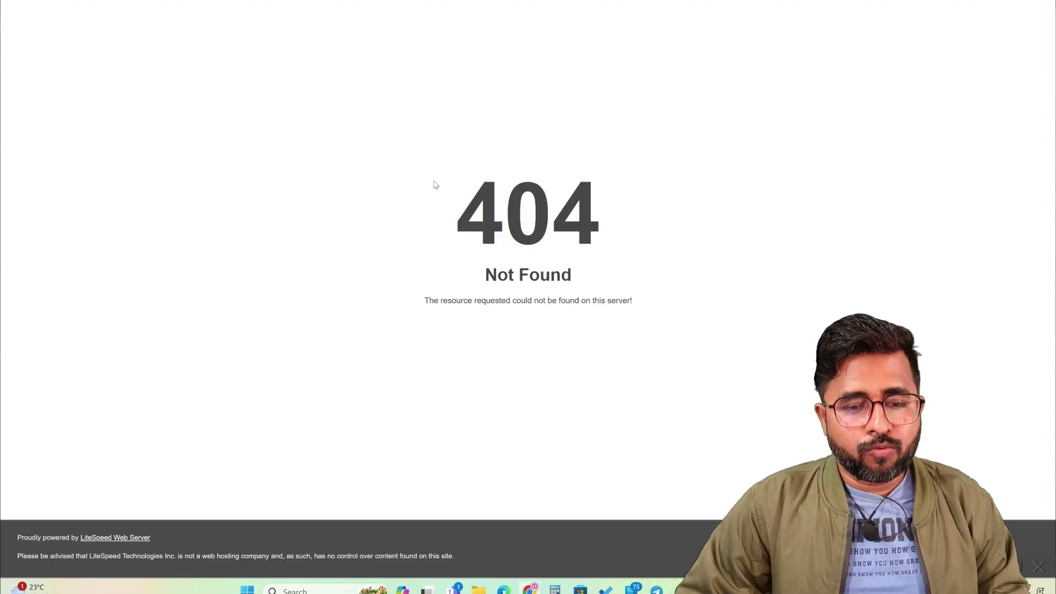
drag(455, 203, 616, 263)
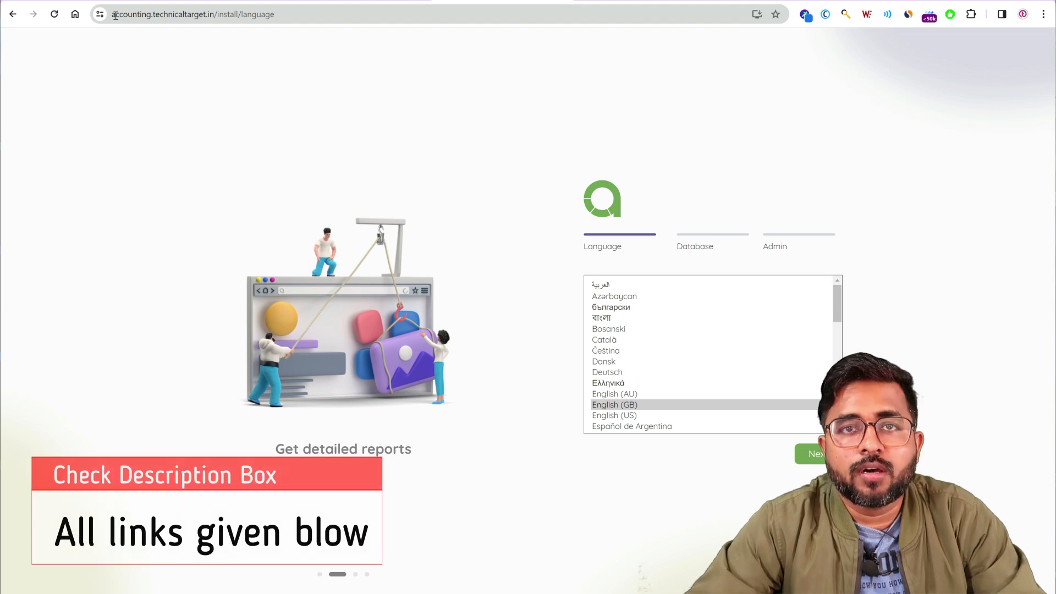
Select English (GB) as the installation language and continue to the database settings.
drag(113, 17, 210, 18)
click(223, 54)
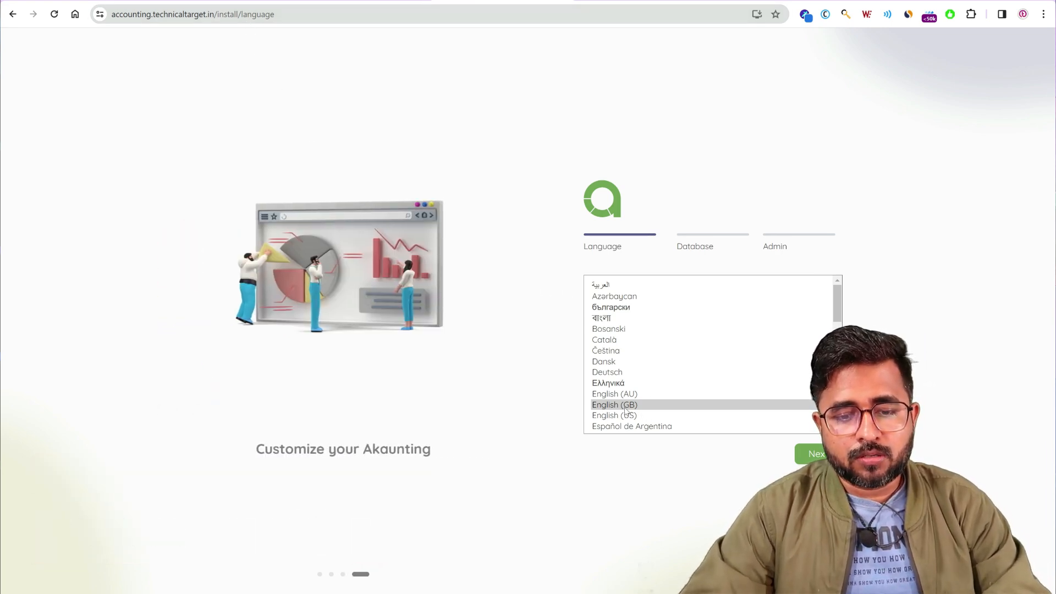
scroll(629, 399, down, 6)
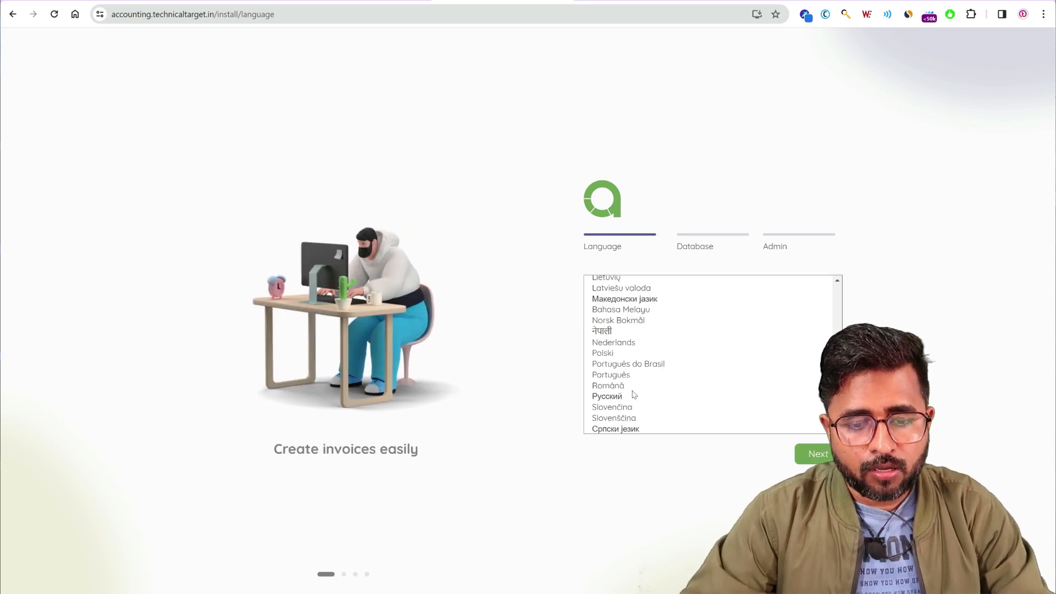
scroll(648, 395, up, 6)
click(622, 352)
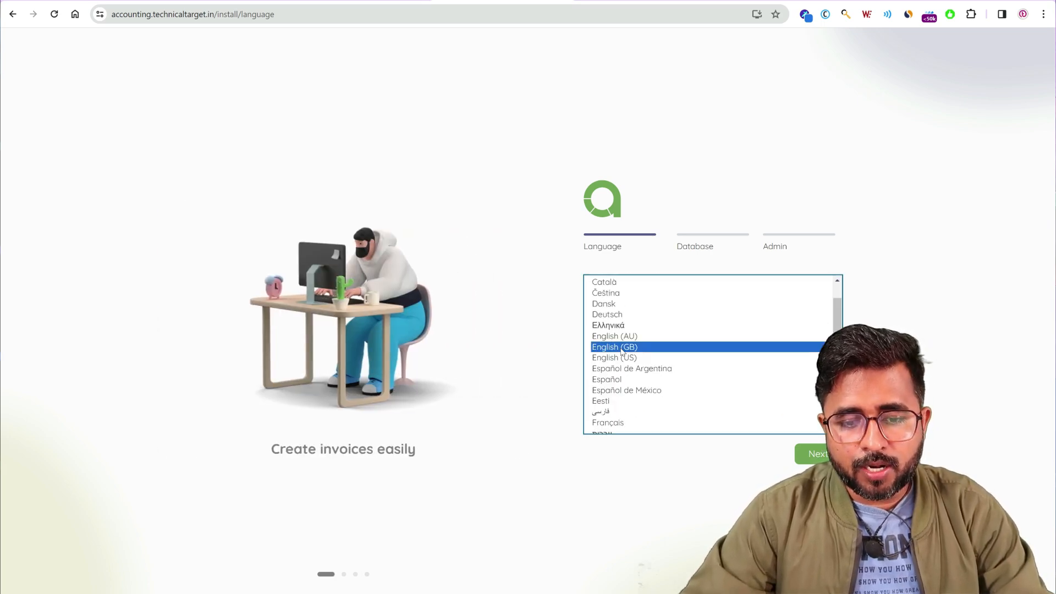
click(815, 457)
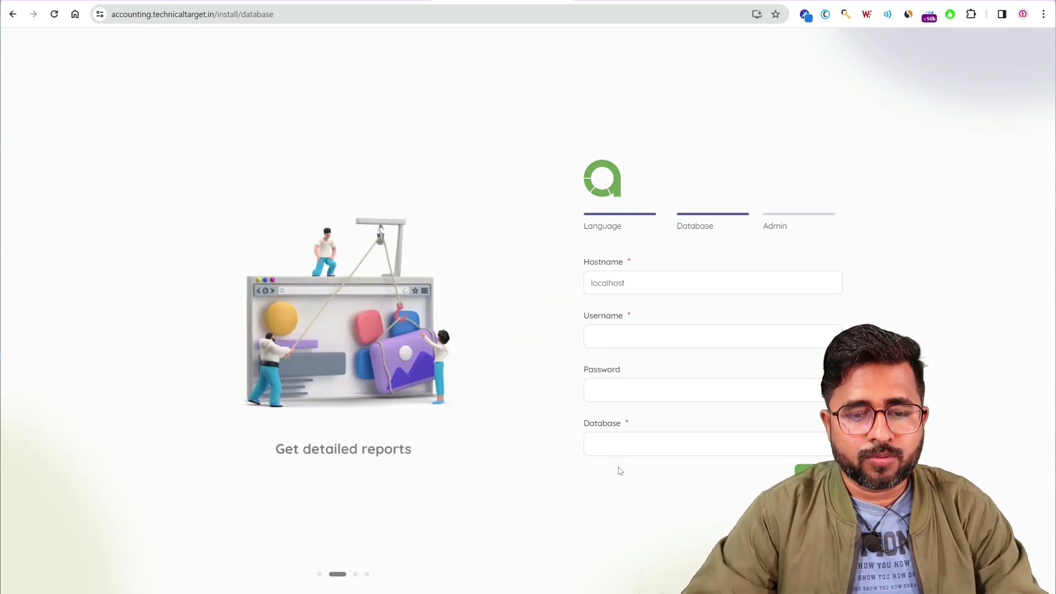
Switch to CyberPanel, open the database creation form and select accounting.technicaltarget.in as the website.
click(610, 338)
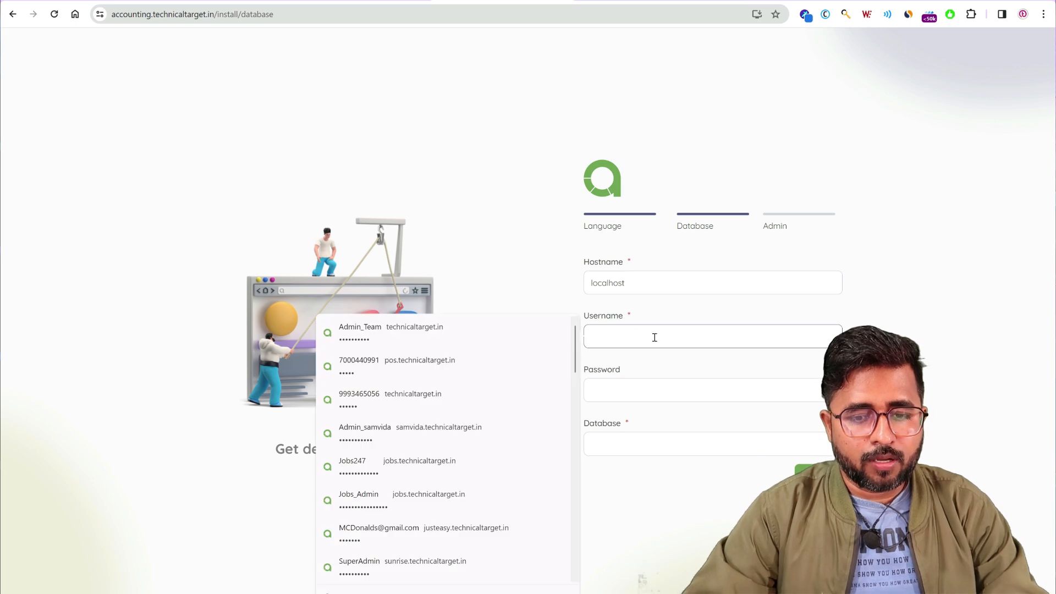
click(509, 260)
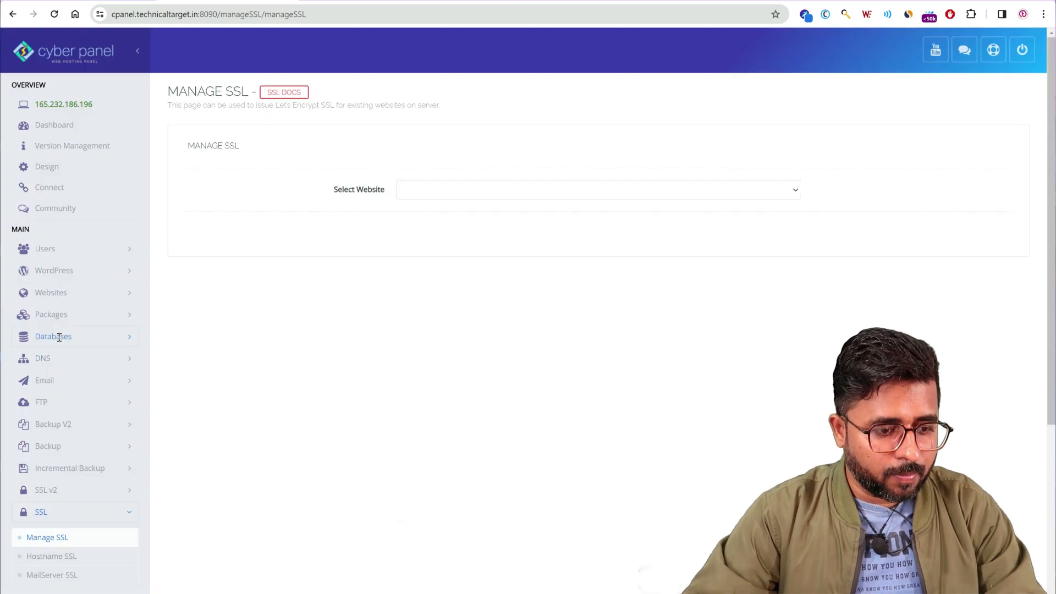
click(130, 338)
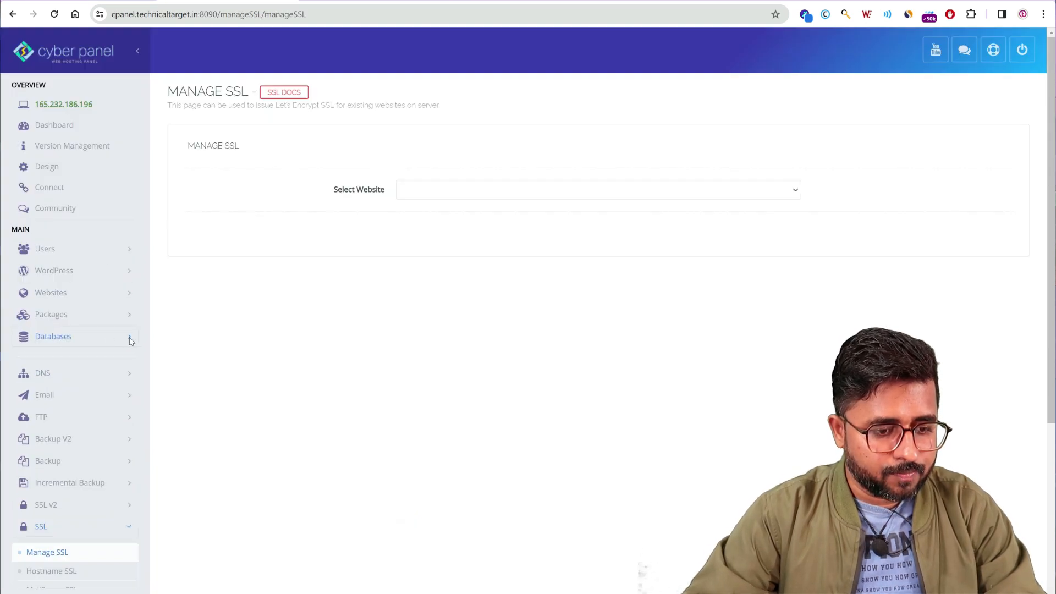
click(57, 363)
click(461, 194)
click(446, 232)
Enter accounting as the name of the new database.
click(505, 227)
text(a)
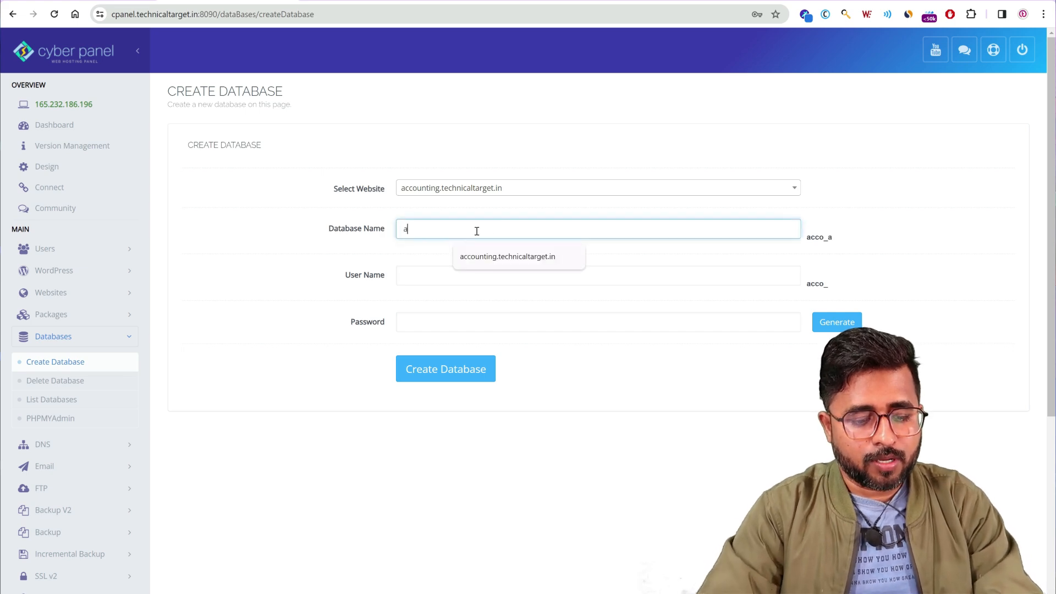
text(cc)
key(BackSpace)
key(BackSpace)
key(BackSpace)
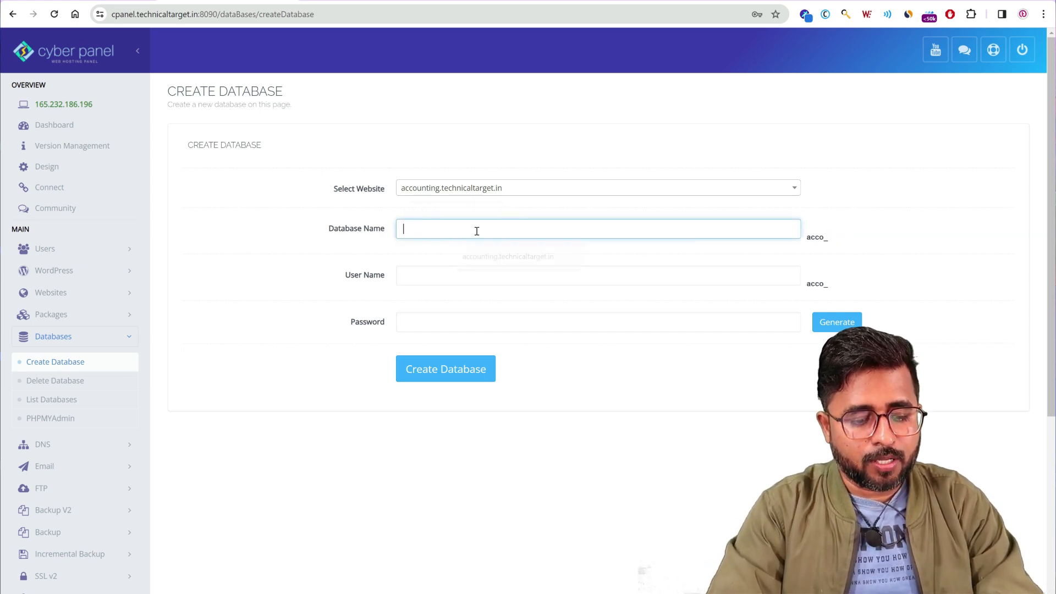
text(https://accounting.technicaltarget.in/)
key(ctrl+a)
key(BackSpace)
text(accounting)
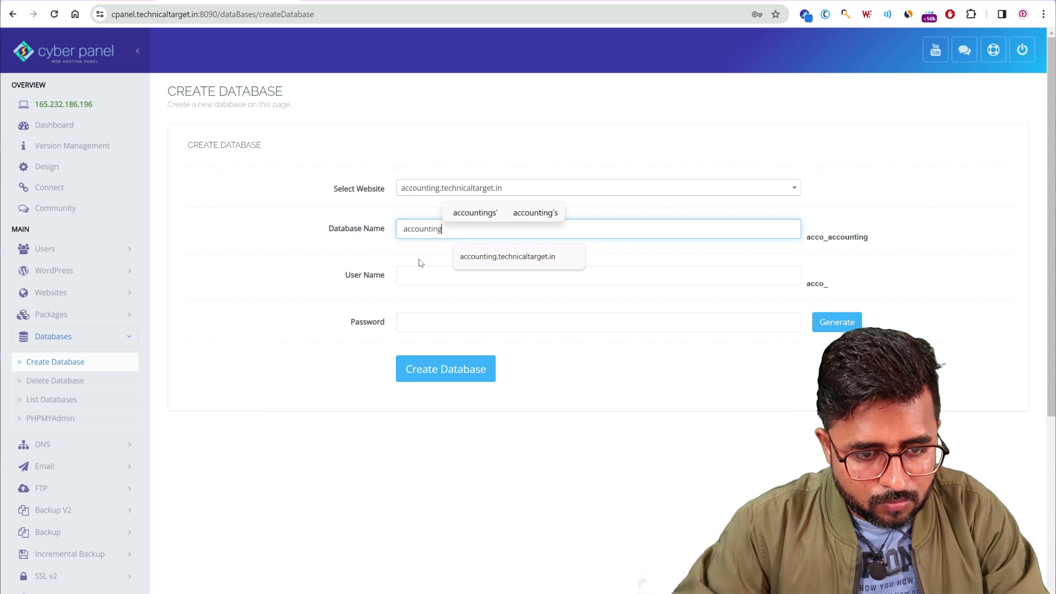
Copy the database name into the user name, fill in the database password and create the database.
click(424, 256)
drag(451, 229, 389, 234)
key(ctrl+c)
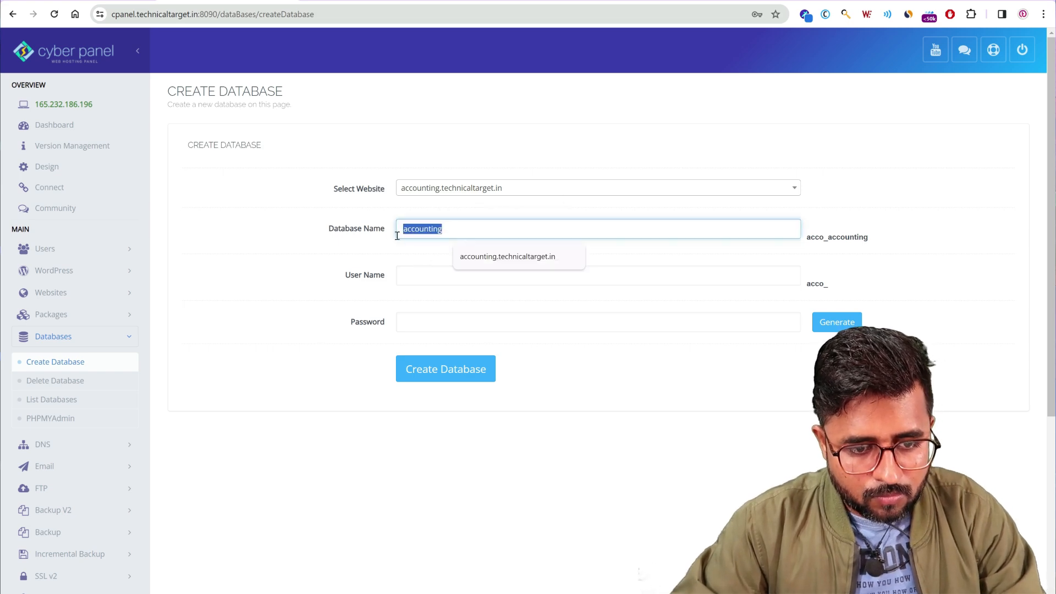
click(419, 276)
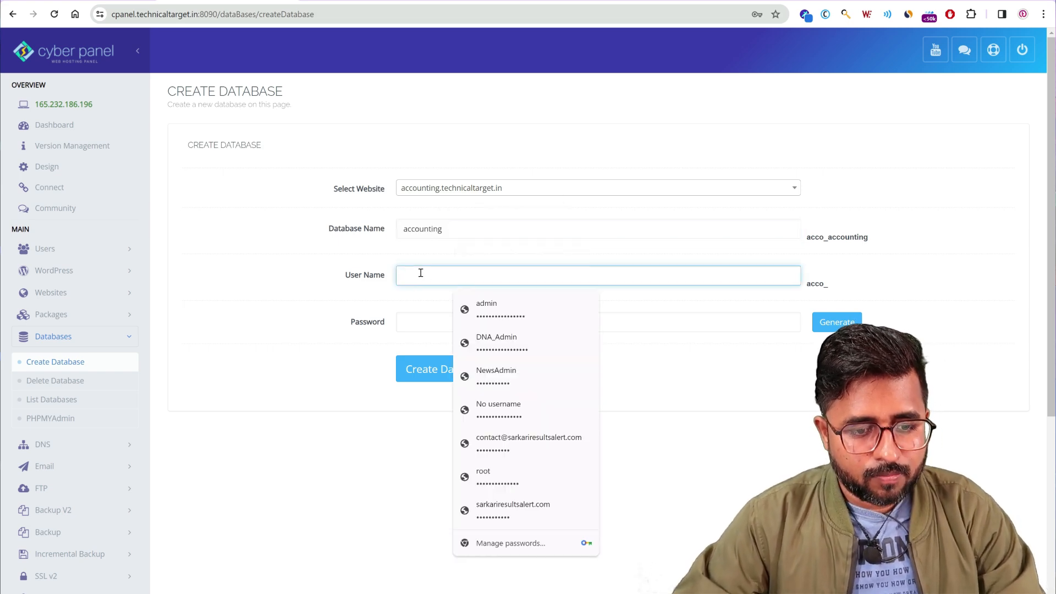
key(ctrl+v)
click(425, 322)
key(ctrl+v)
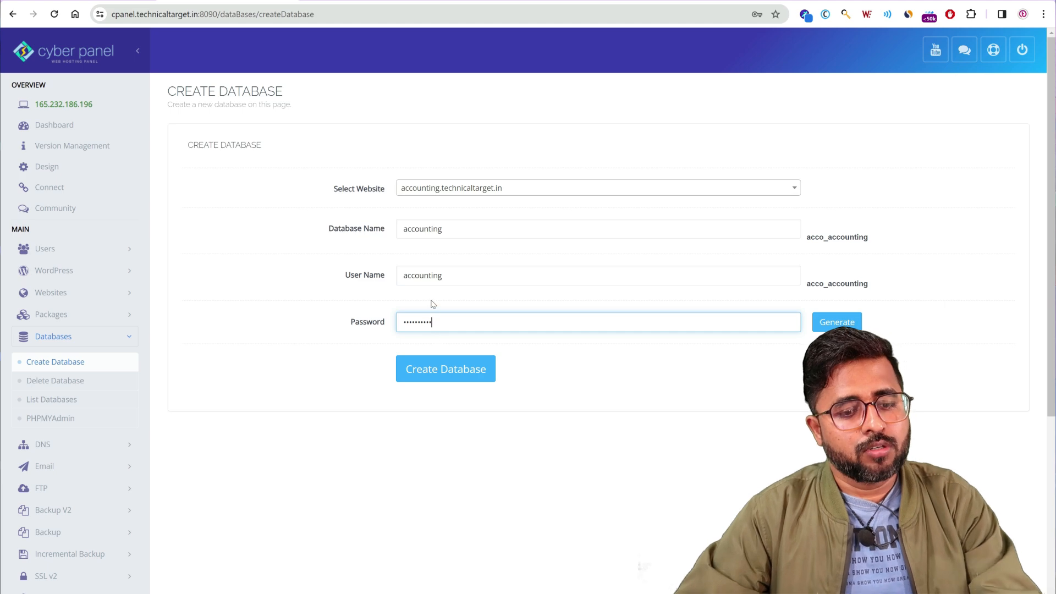
click(451, 376)
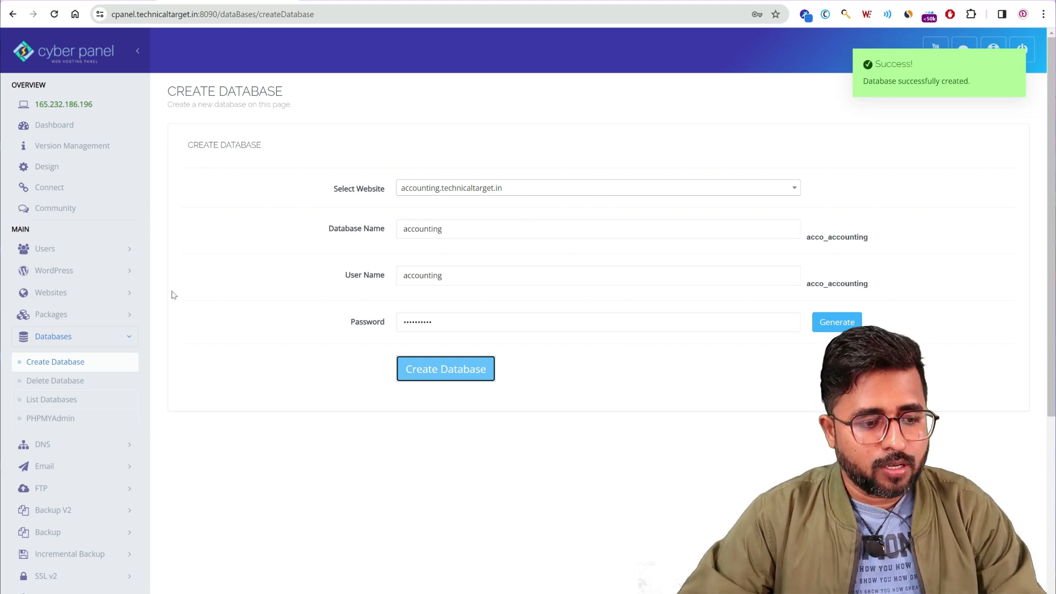
List the databases belonging to accounting.technicaltarget.in in CyberPanel.
click(53, 399)
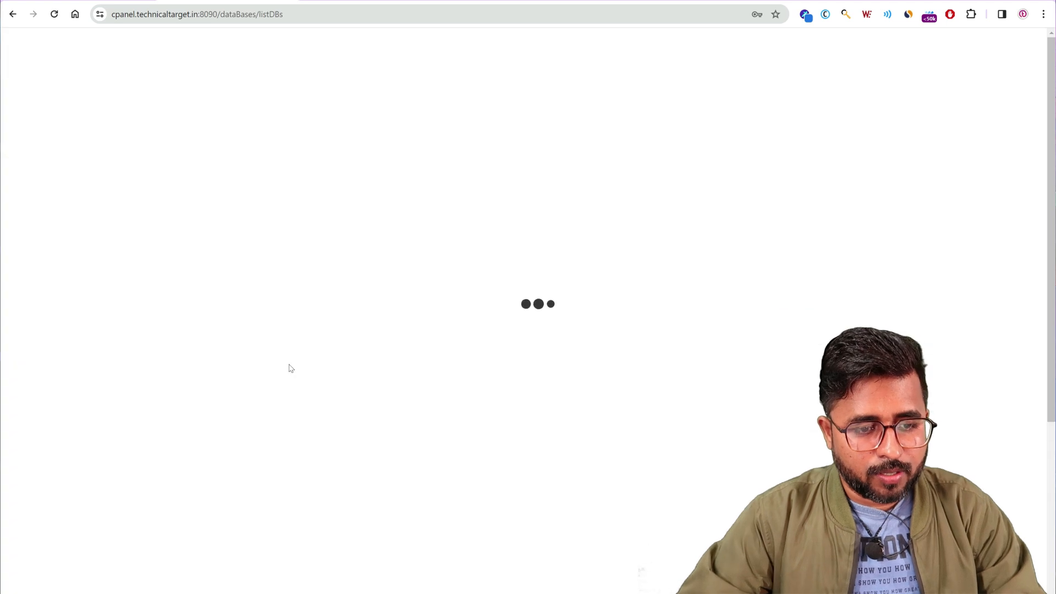
click(457, 188)
click(438, 212)
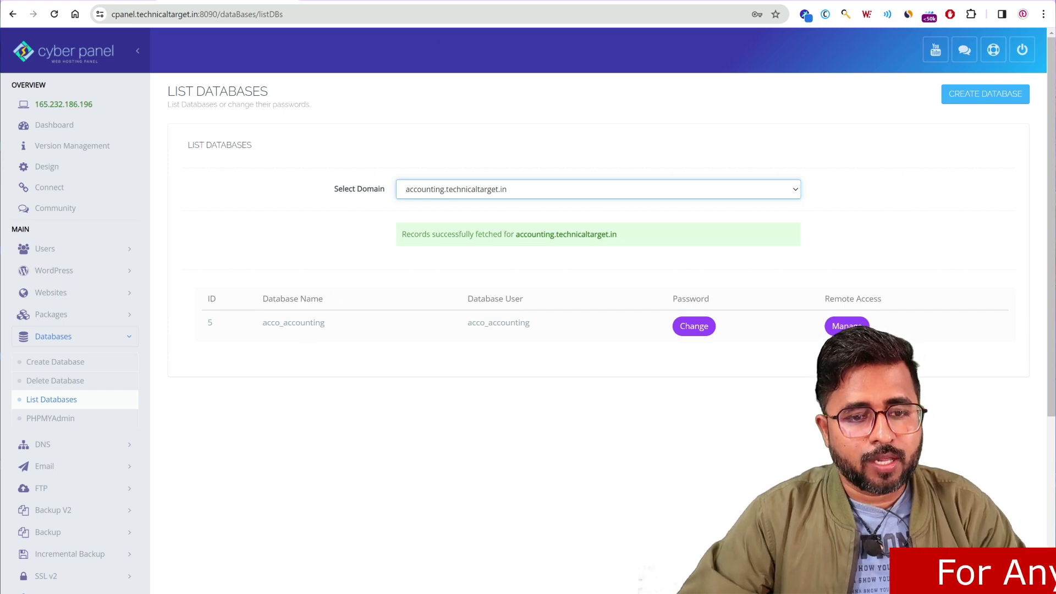
click(502, 0)
click(229, 1)
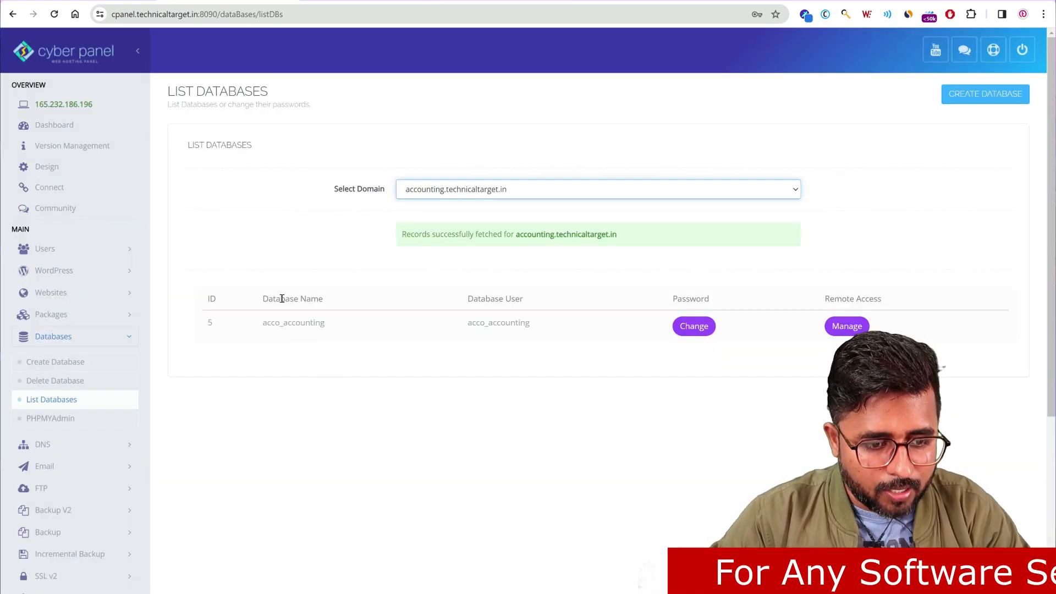
Copy the database name acco_accounting from CyberPanel into the Akaunting installer's Database field.
drag(262, 325, 324, 325)
key(ctrl+c)
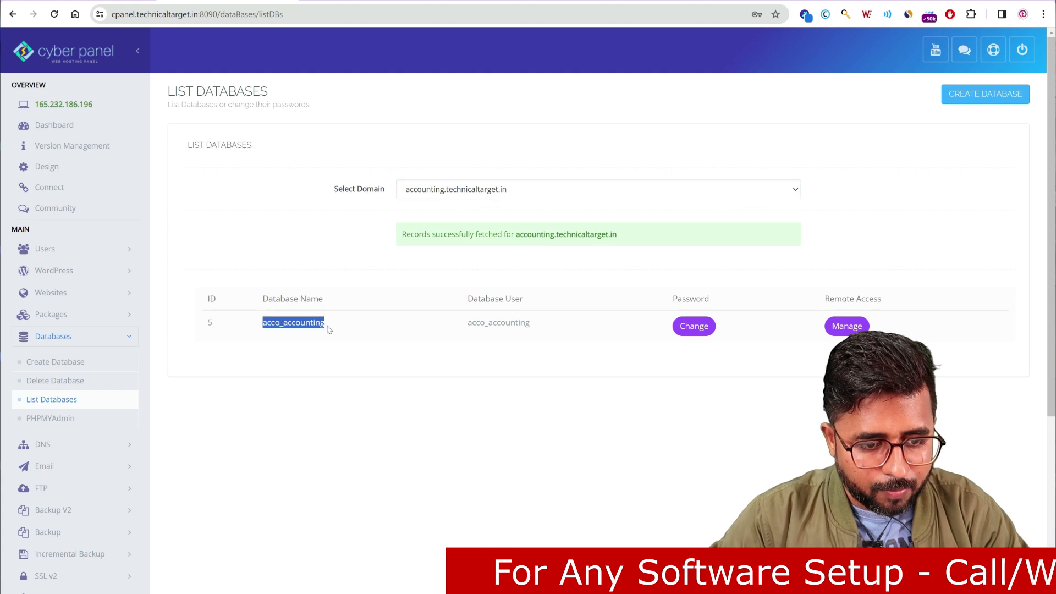
click(528, 0)
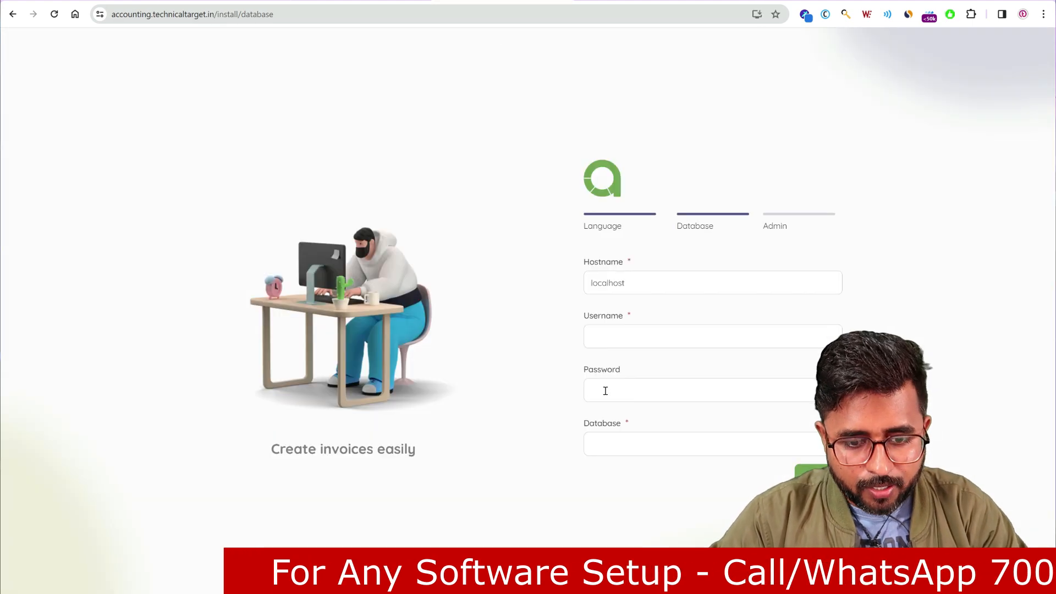
click(609, 443)
key(ctrl+v)
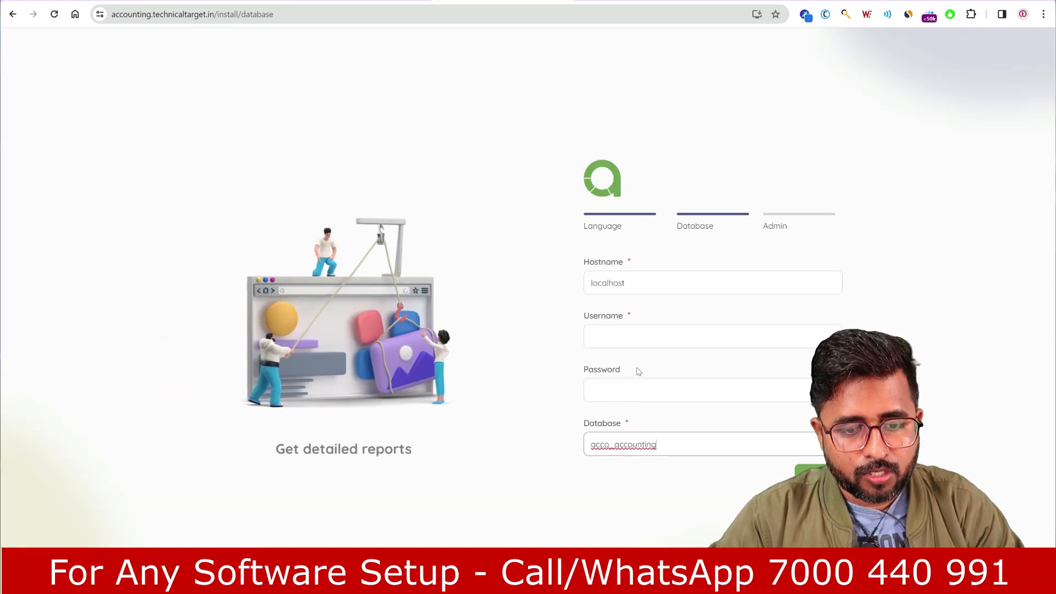
Copy the database user acco_accounting from CyberPanel into the Akaunting installer's Username field.
drag(585, 319, 619, 319)
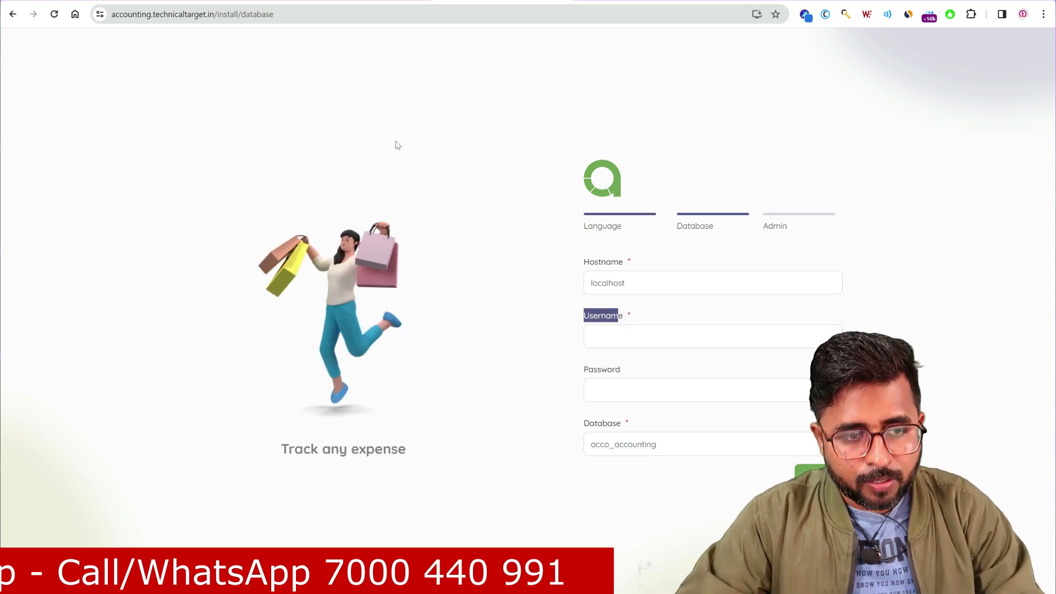
click(264, 1)
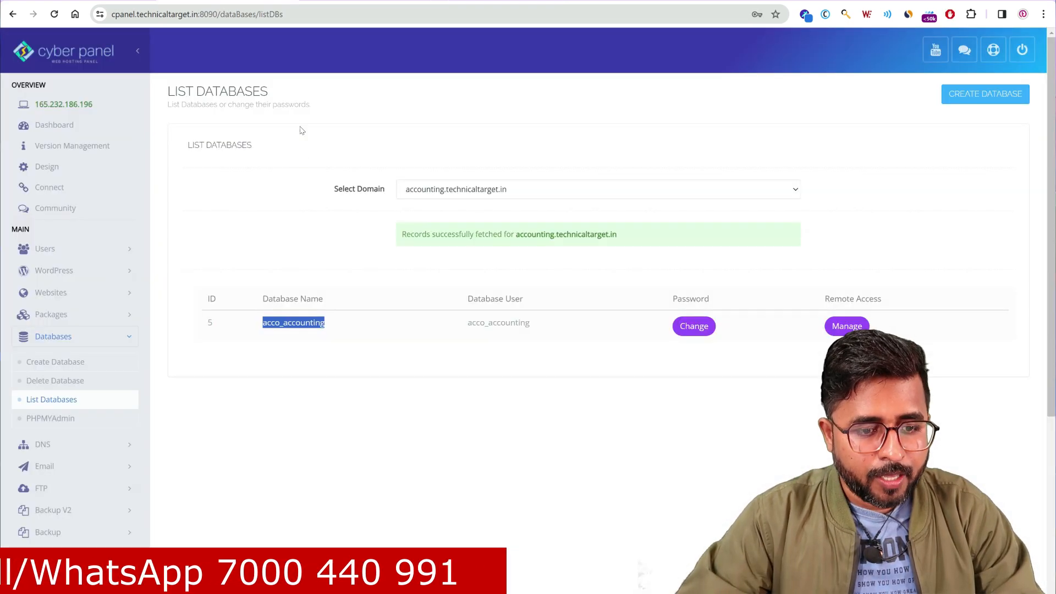
click(470, 324)
drag(471, 324, 531, 327)
key(ctrl+c)
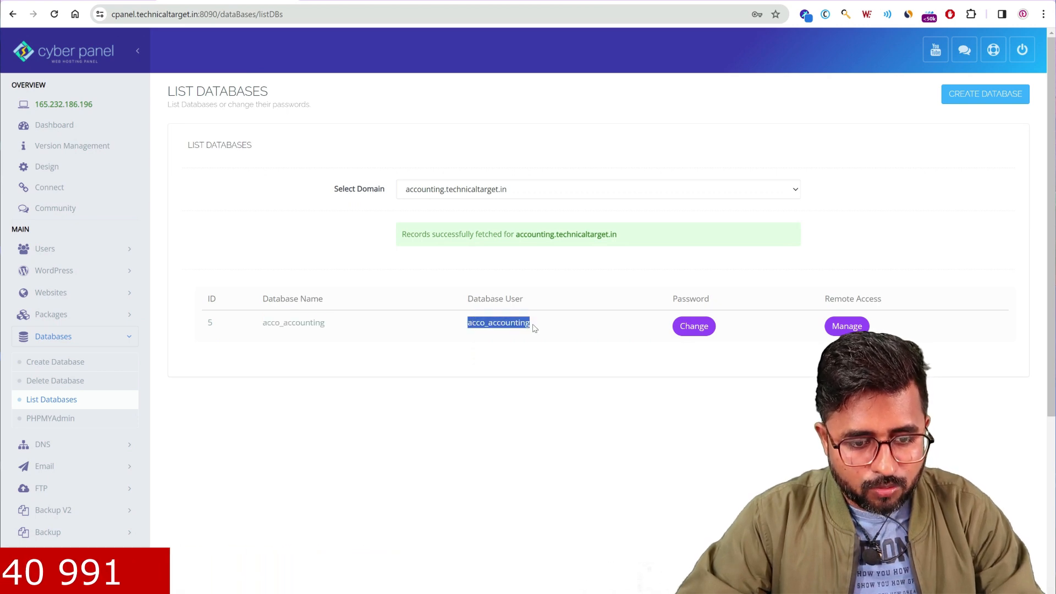
click(495, 1)
click(625, 344)
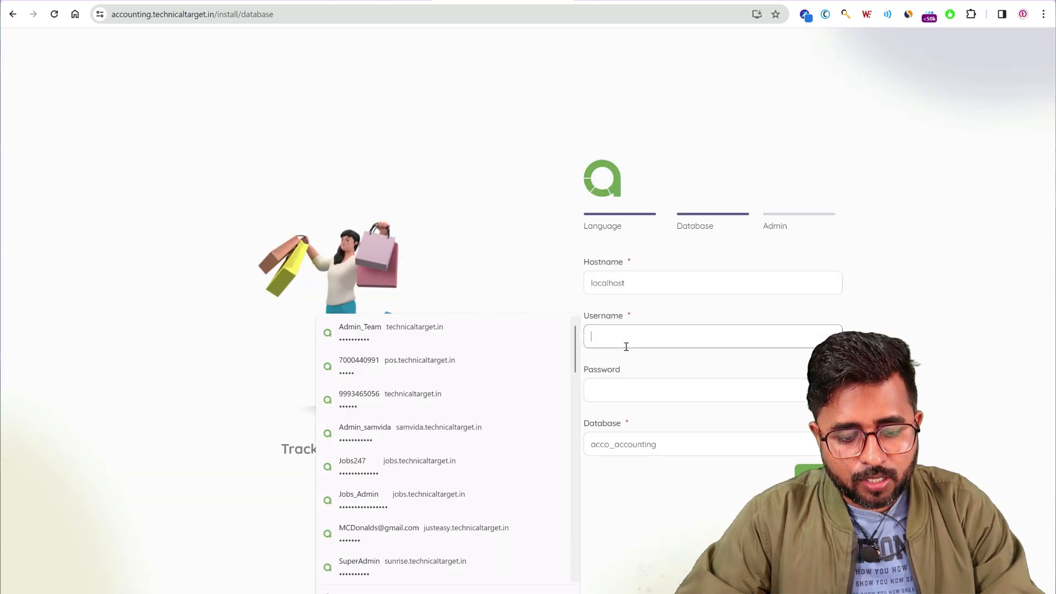
key(ctrl+v)
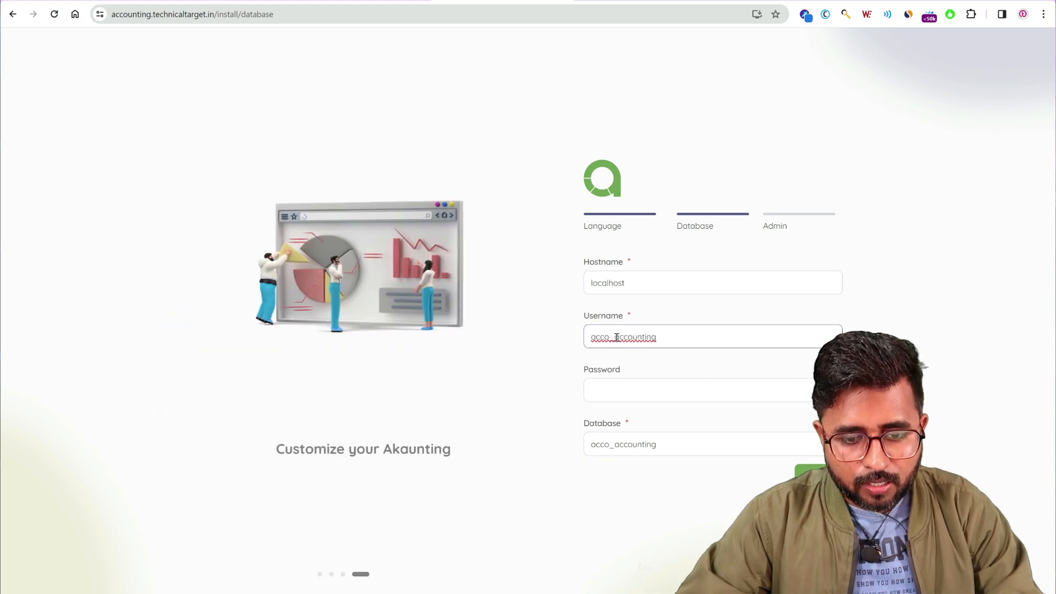
Fill in the database password in the Akaunting installer and submit the database details.
drag(615, 337, 682, 335)
click(616, 388)
key(ctrl+v)
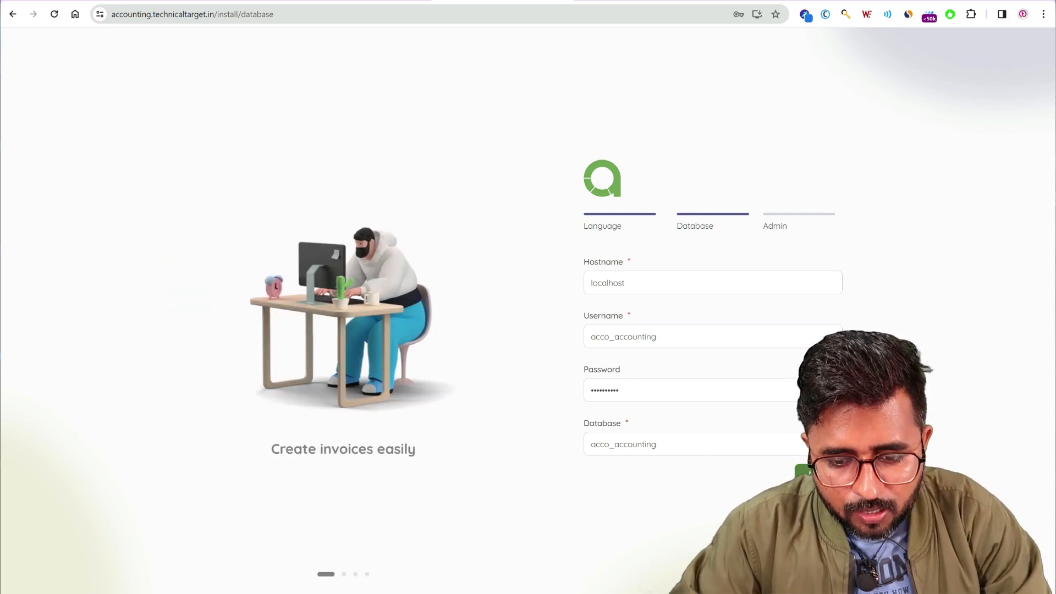
click(811, 473)
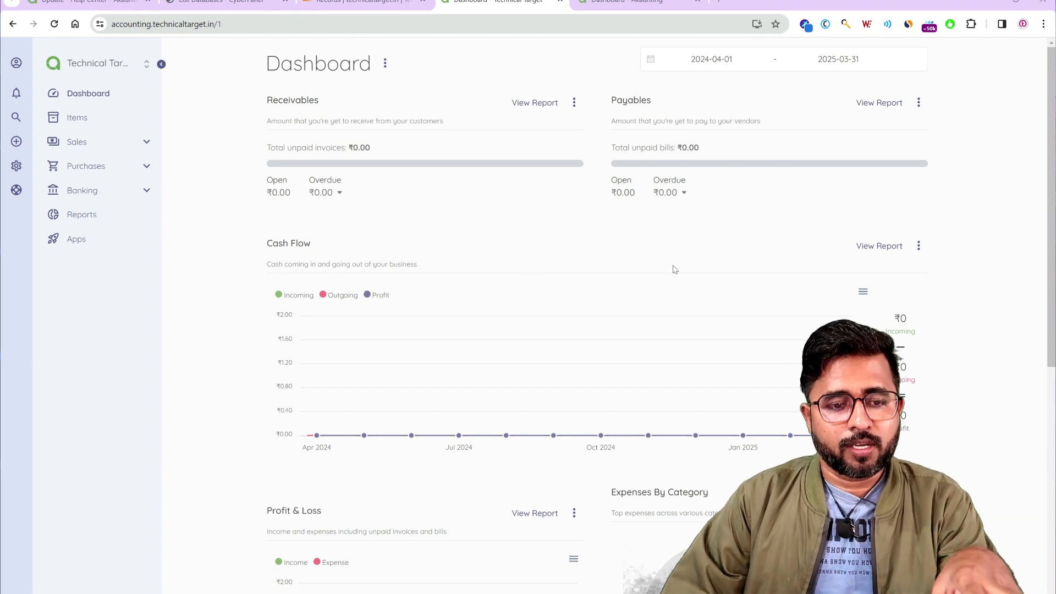
Look through the Akaunting dashboard, the Banking entries and the settings list, and open the Apps page.
scroll(449, 414, down, 8)
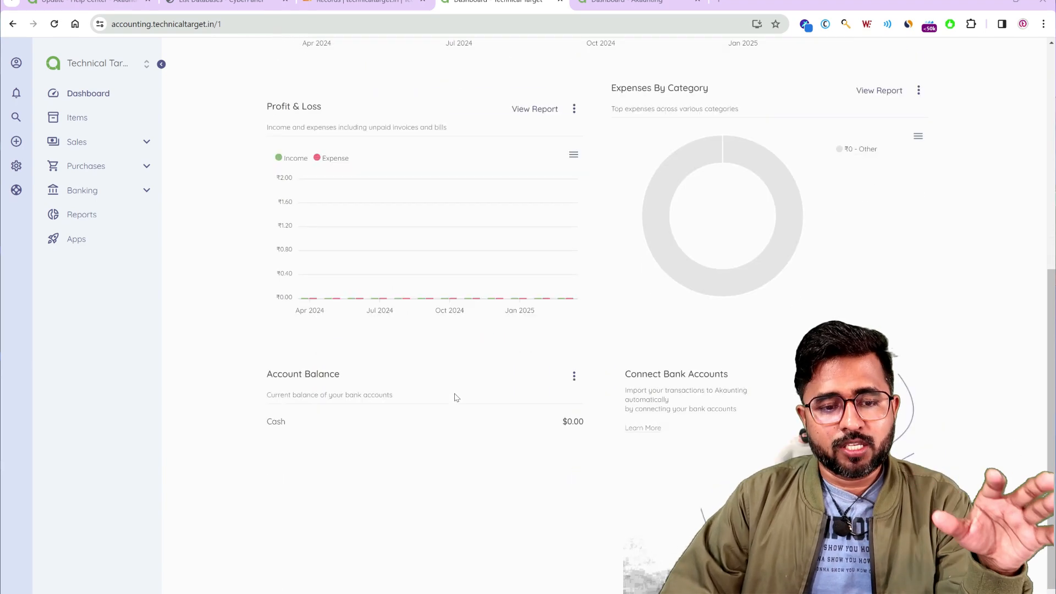
scroll(462, 391, up, 6)
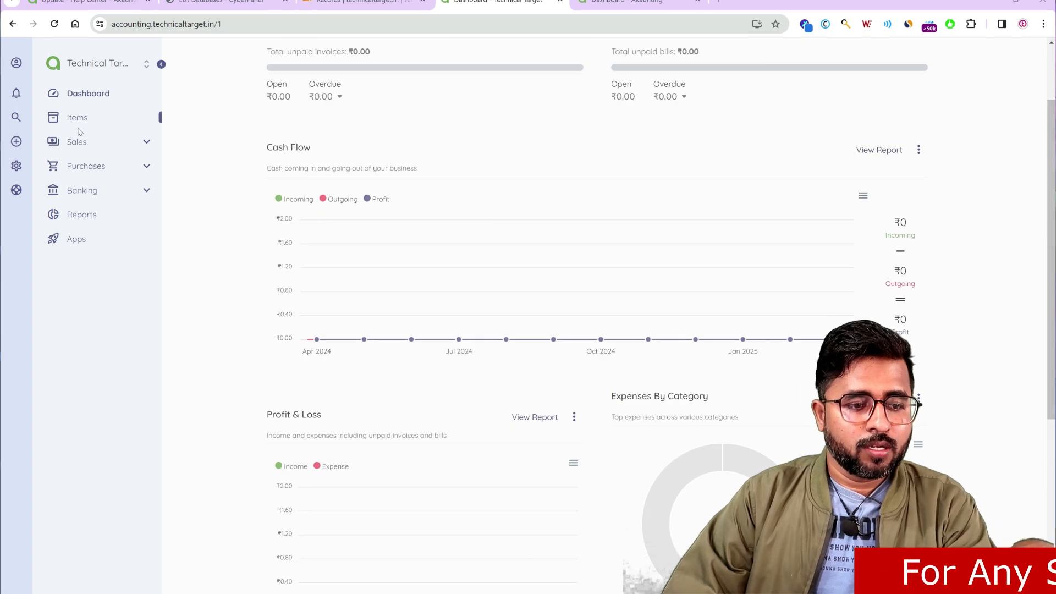
click(82, 190)
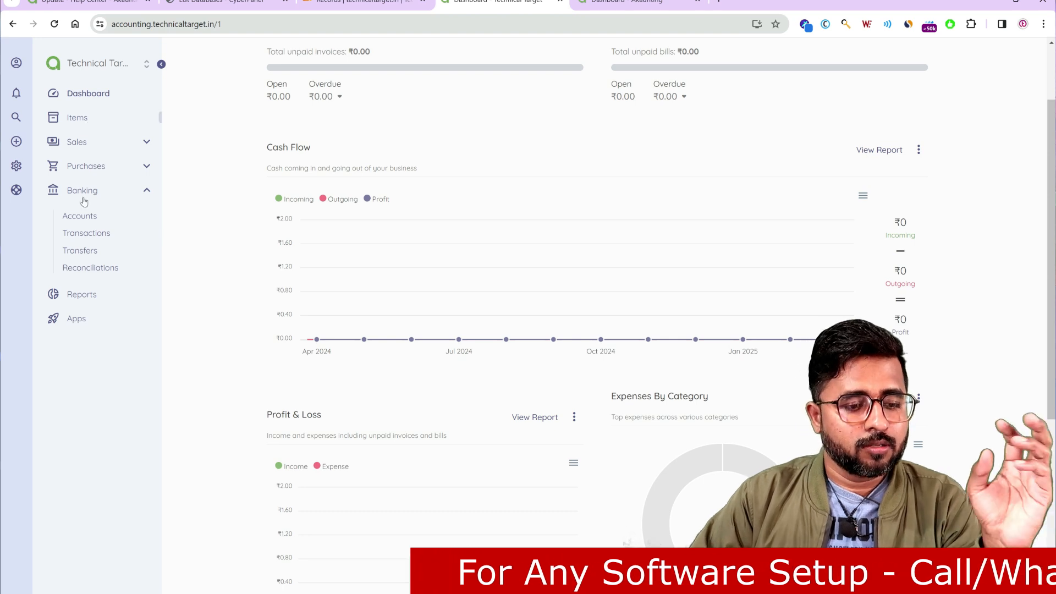
click(15, 165)
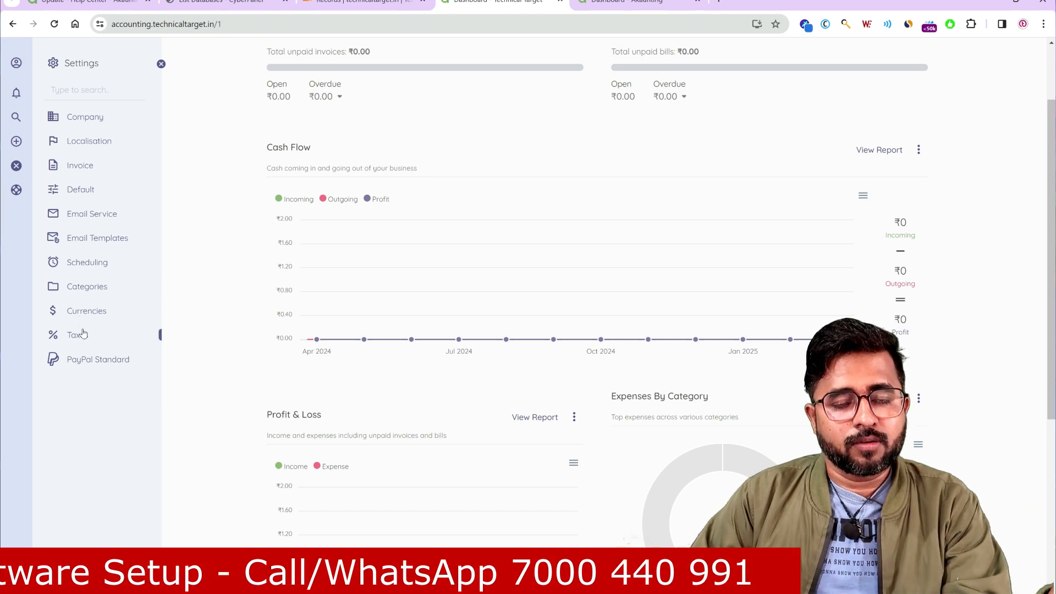
click(16, 166)
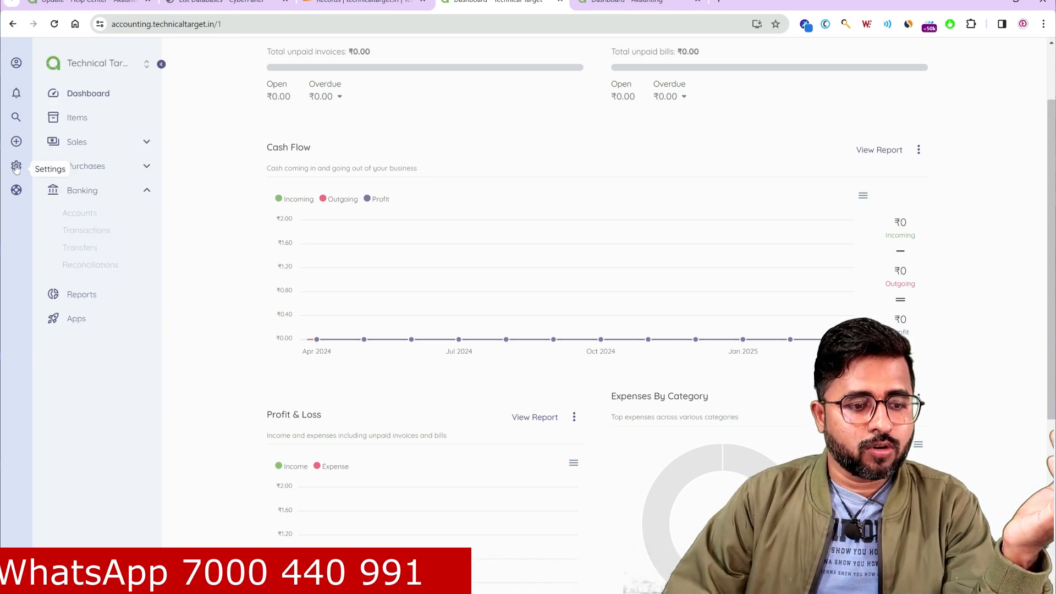
click(72, 319)
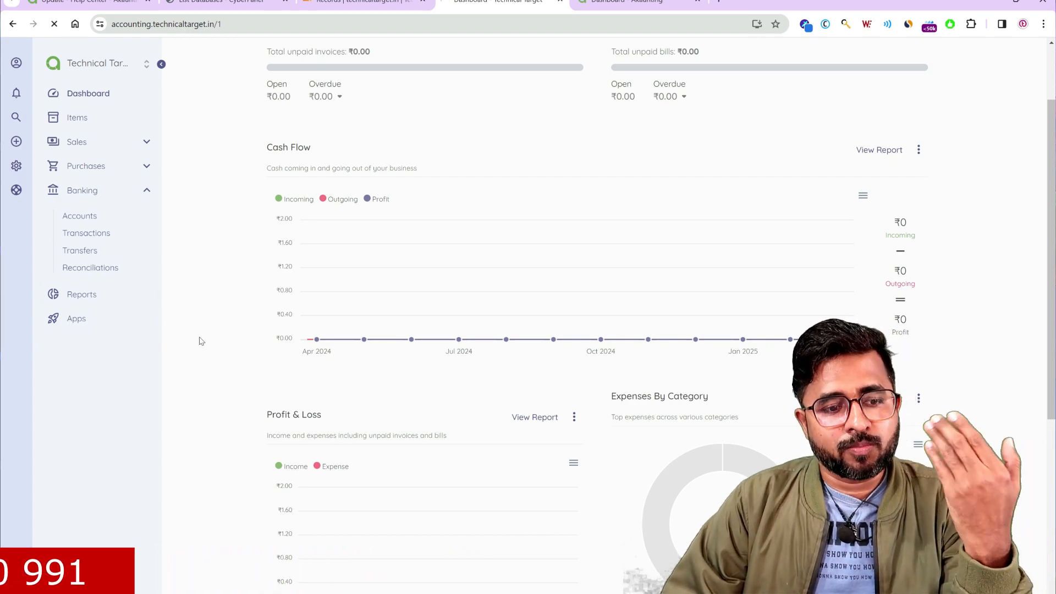